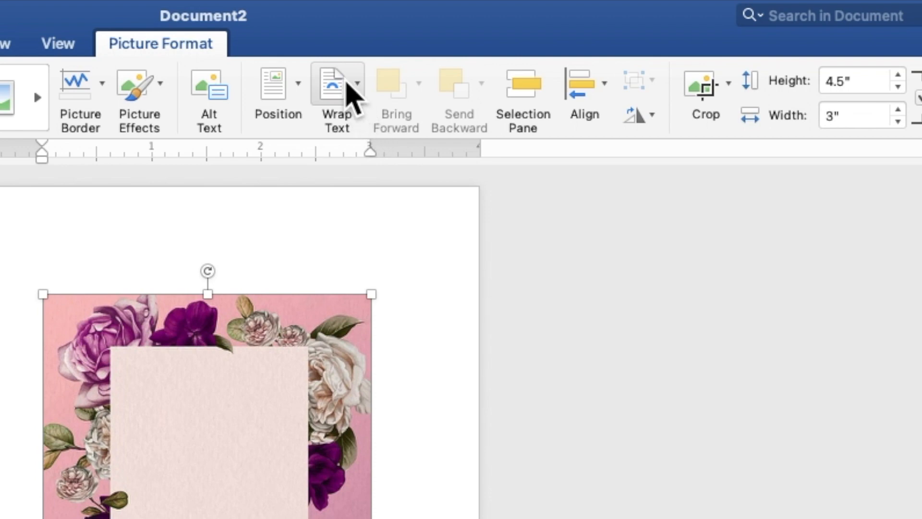
# - Put the floral picture behind the text, flip it horizontally, and drag it toward the top-left
pyautogui.click(540, 25)
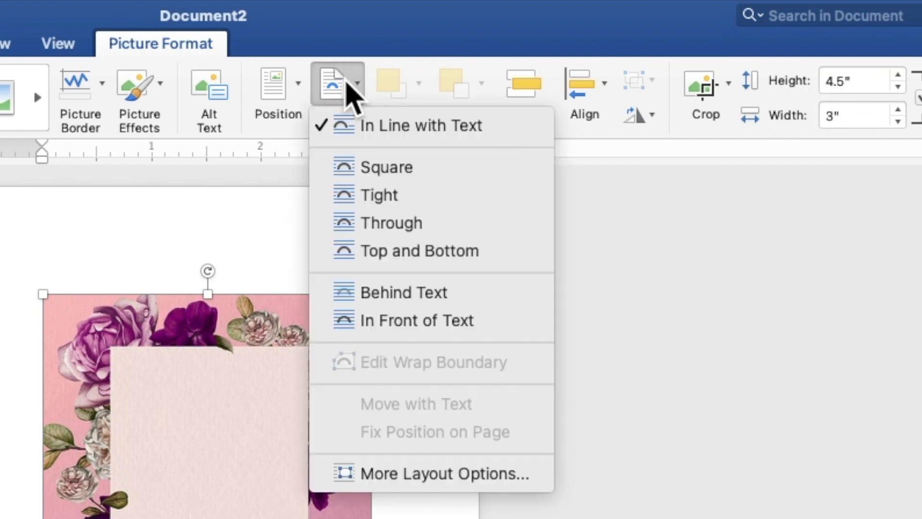
pyautogui.click(387, 293)
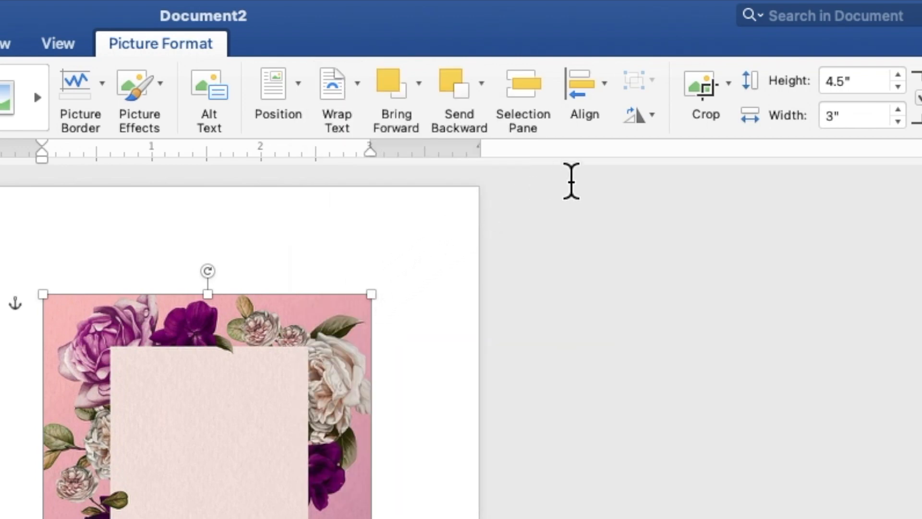
pyautogui.click(638, 120)
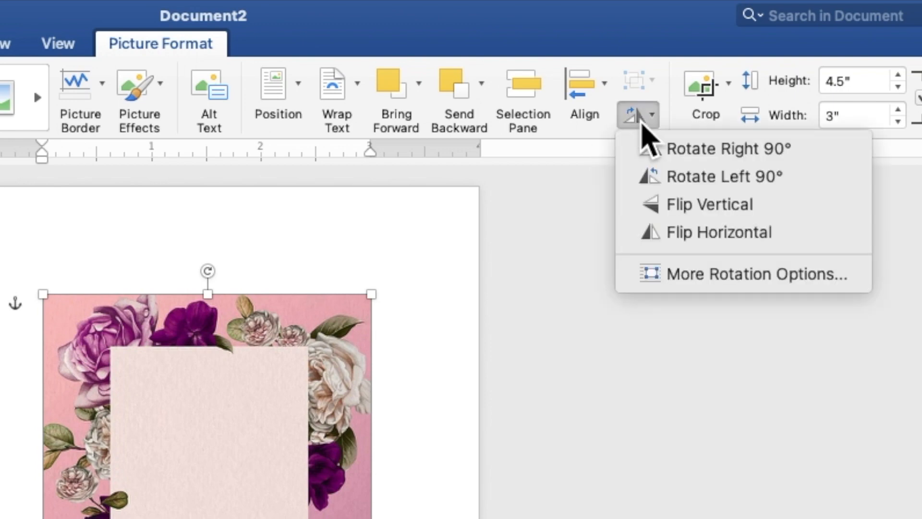
pyautogui.click(652, 235)
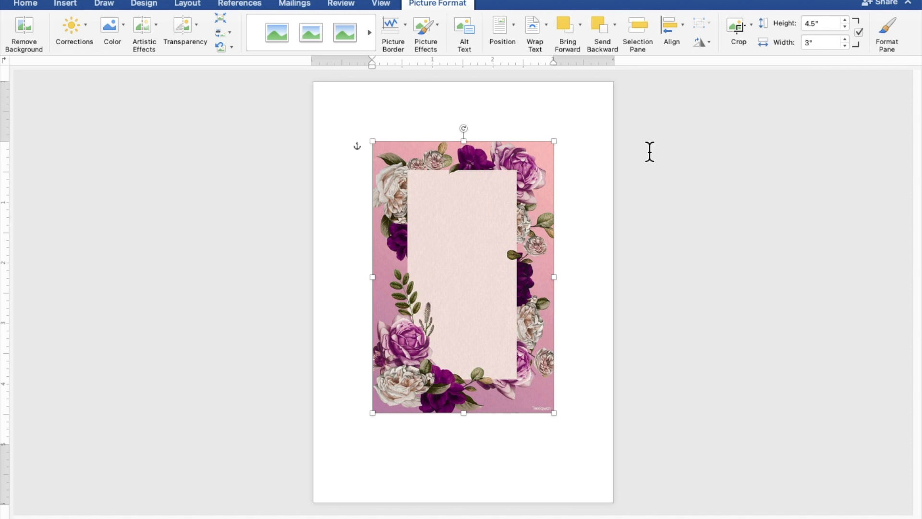
pyautogui.moveTo(505, 254); pyautogui.dragTo(446, 197)
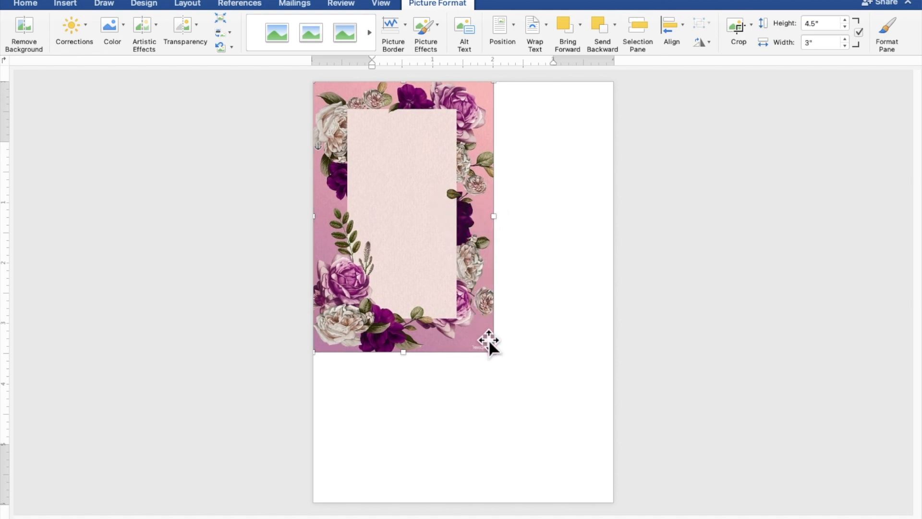
# - Enlarge the floral picture to about 5.01 by 7.52 inches to fill the page, then deselect it
pyautogui.moveTo(492, 352); pyautogui.dragTo(615, 479)
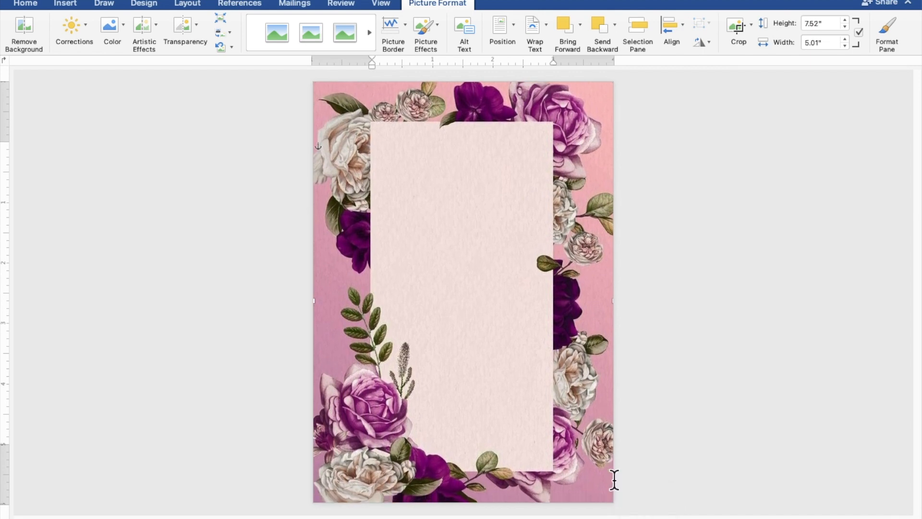
pyautogui.click(763, 423)
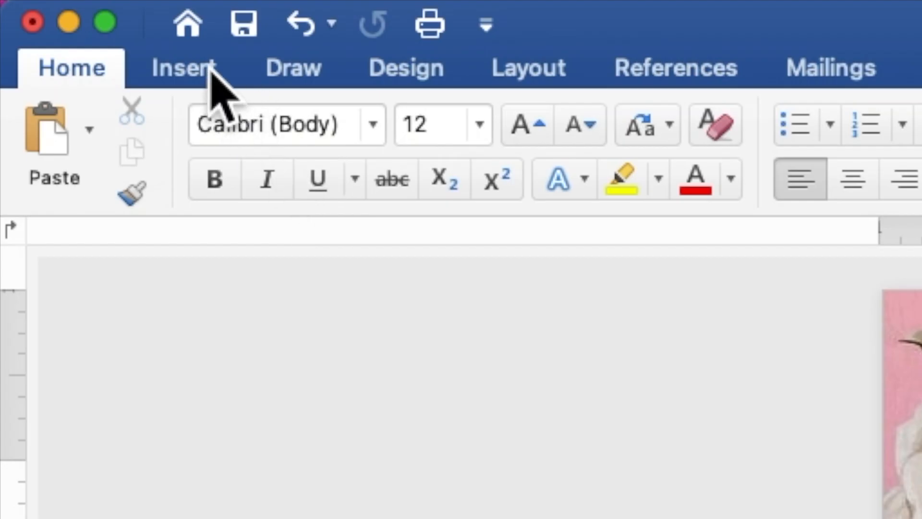
# - Draw a 3.64 by 3.94 inch rectangle over the upper pale centre panel and set it to hold text
pyautogui.click(214, 79)
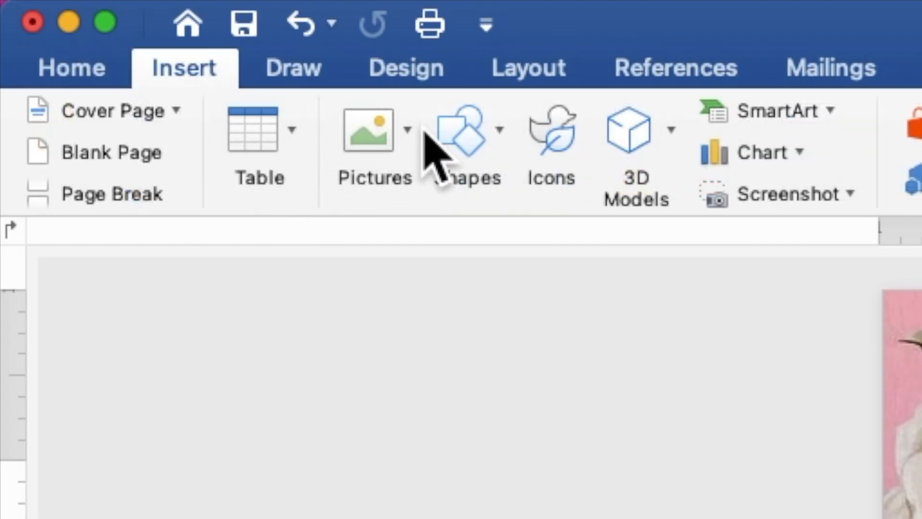
pyautogui.click(456, 139)
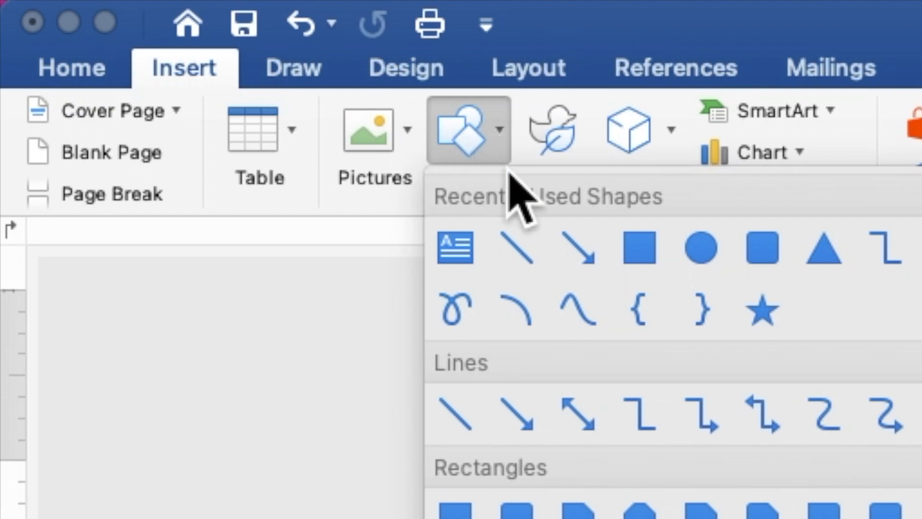
pyautogui.click(638, 248)
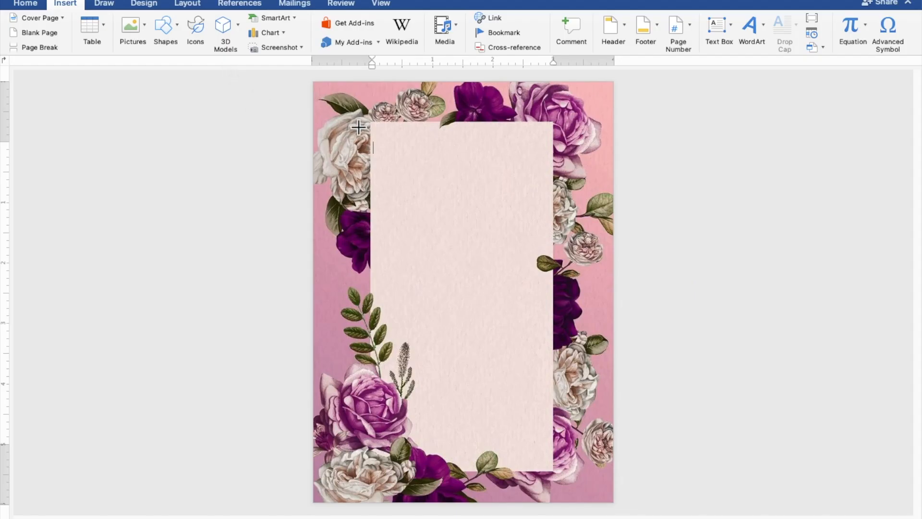
pyautogui.moveTo(358, 127)
pyautogui.mouseDown()
pyautogui.moveTo(434, 214)
pyautogui.moveTo(490, 305)
pyautogui.moveTo(538, 355)
pyautogui.moveTo(578, 365)
pyautogui.mouseUp()
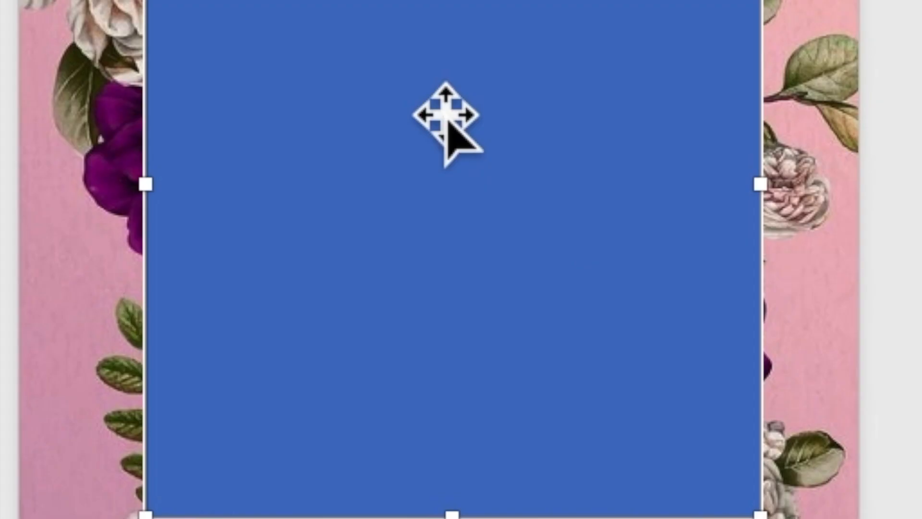
pyautogui.rightClick(446, 123)
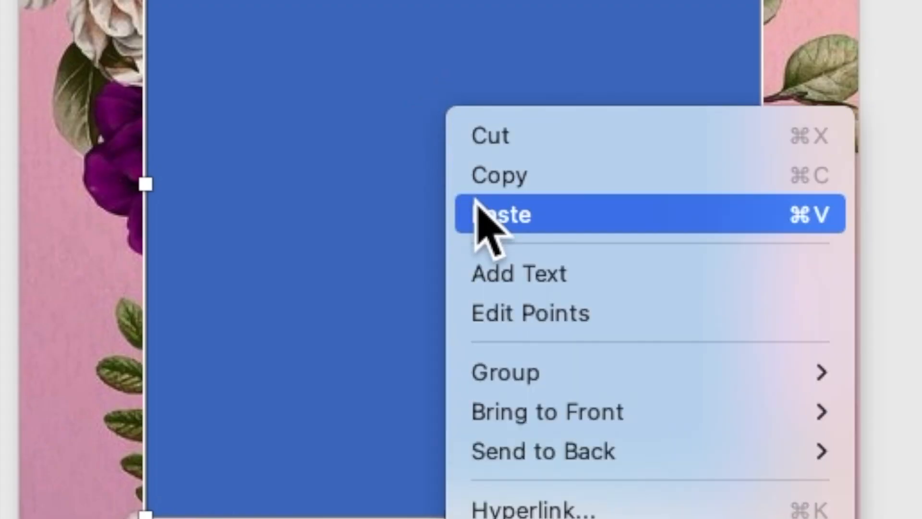
pyautogui.click(504, 274)
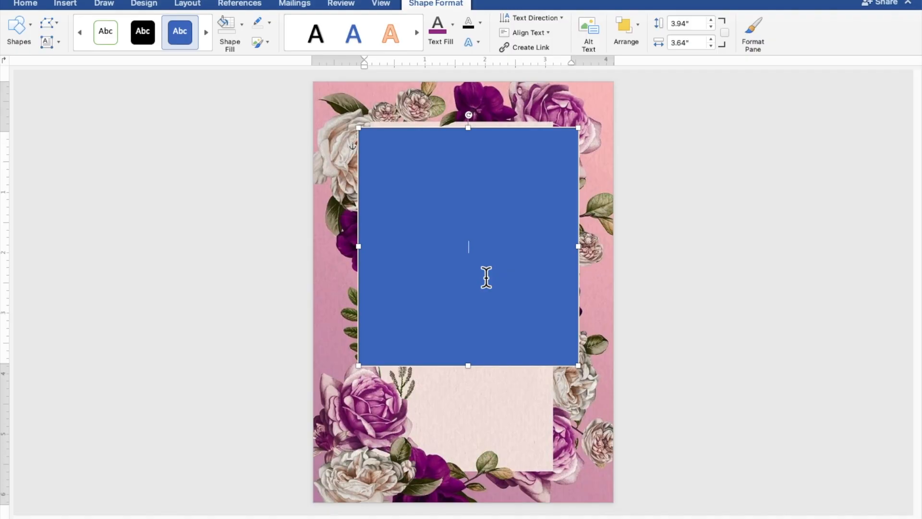
# - Type 'TOGETHER WITH THEIR FAMILY', the groom's name, 'AND' and the bride's name on separate lines
pyautogui.scroll(6, 486, 277)
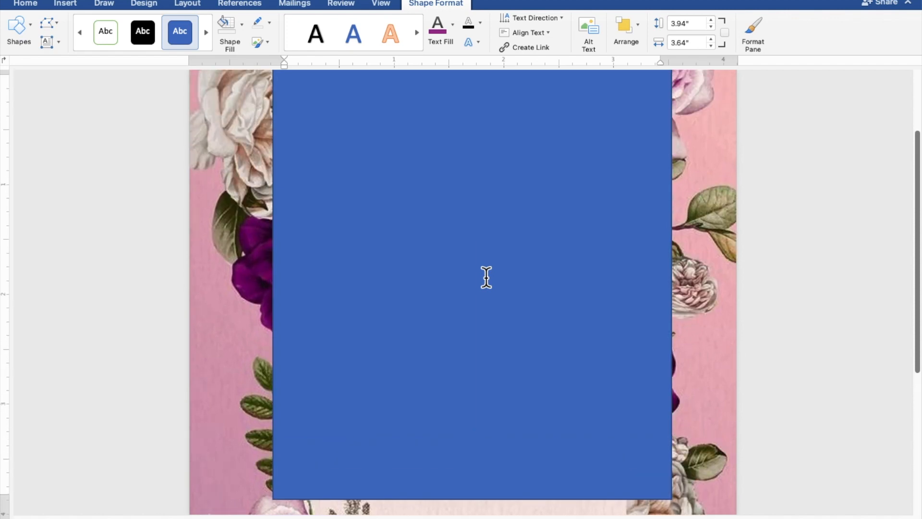
pyautogui.scroll(1, 486, 277)
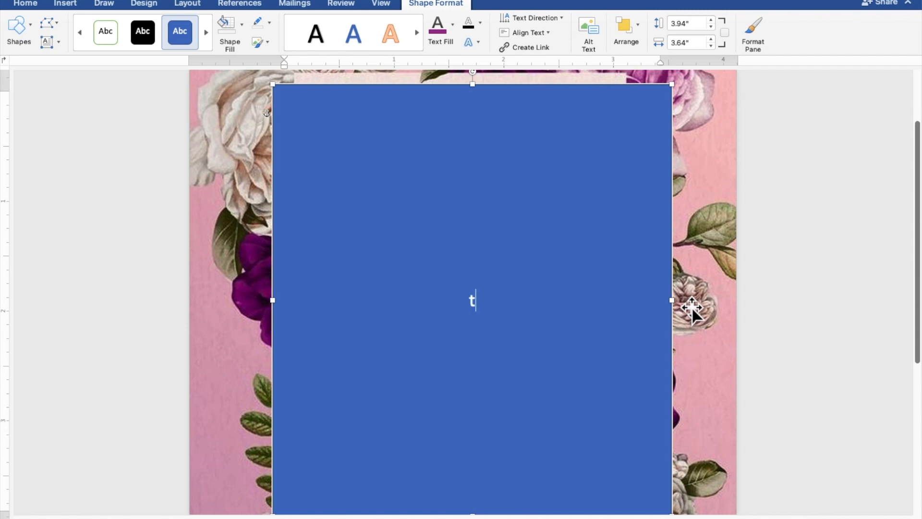
pyautogui.write('GETHER WITH')
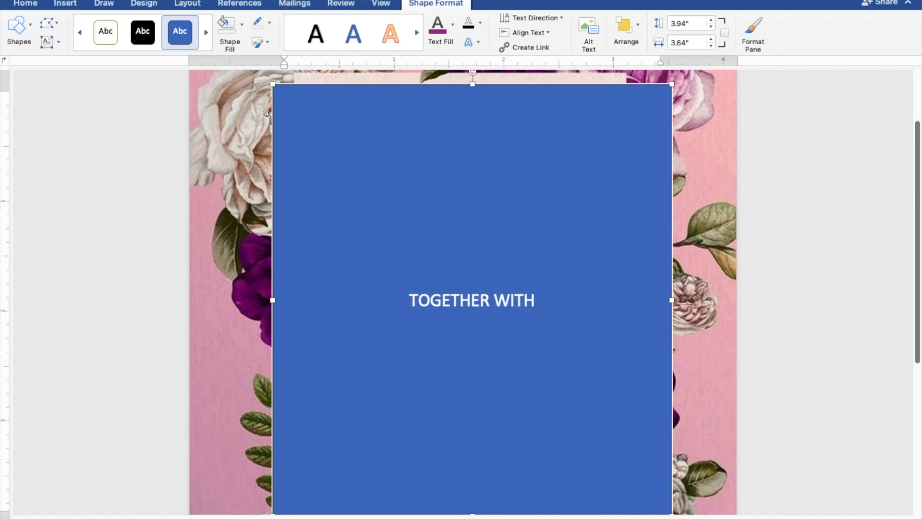
pyautogui.write(' THEI')
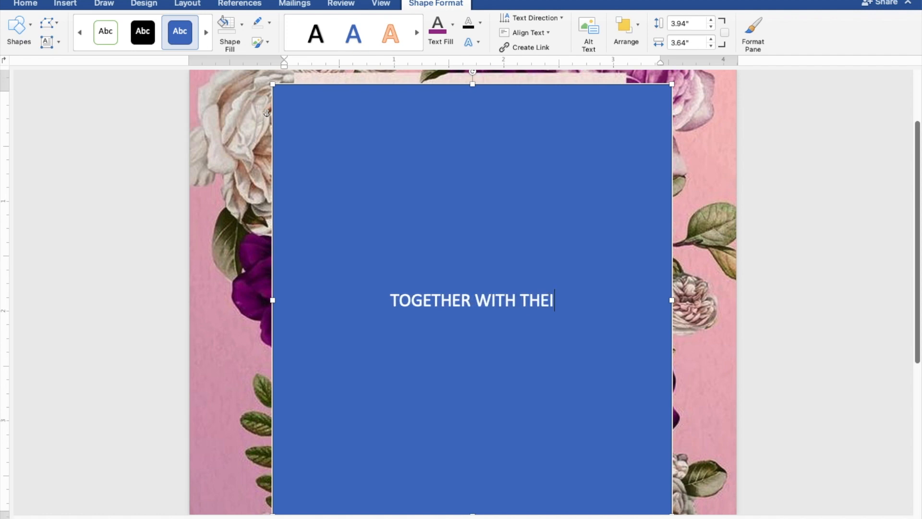
pyautogui.write('R FAMILY')
pyautogui.press('Return')
pyautogui.press('Return')
pyautogui.press('Return')
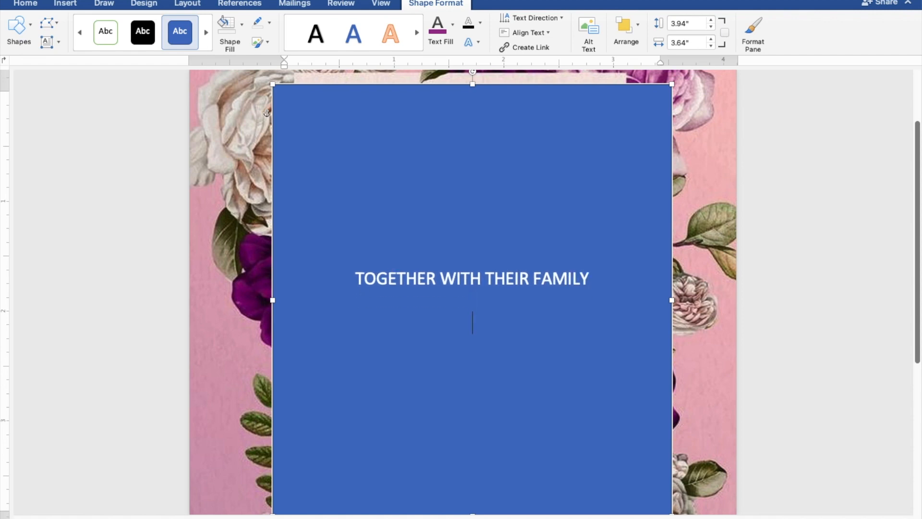
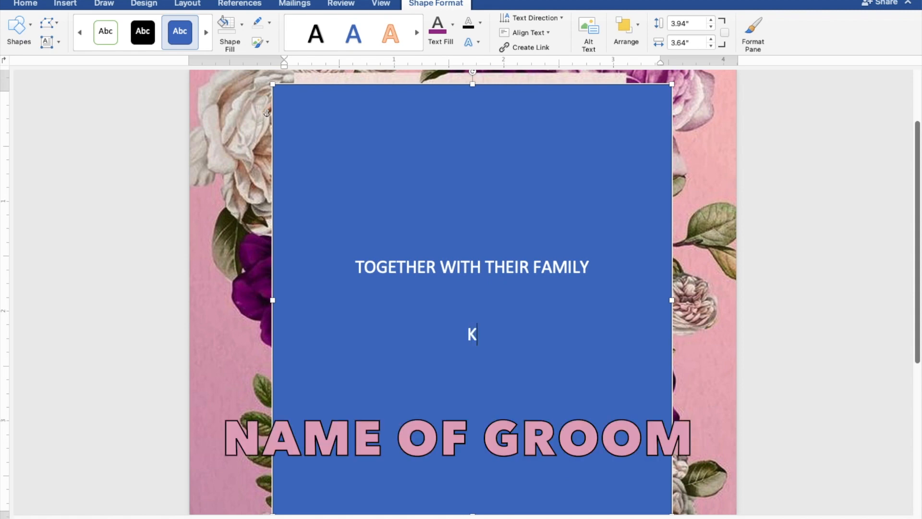
pyautogui.press('Return')
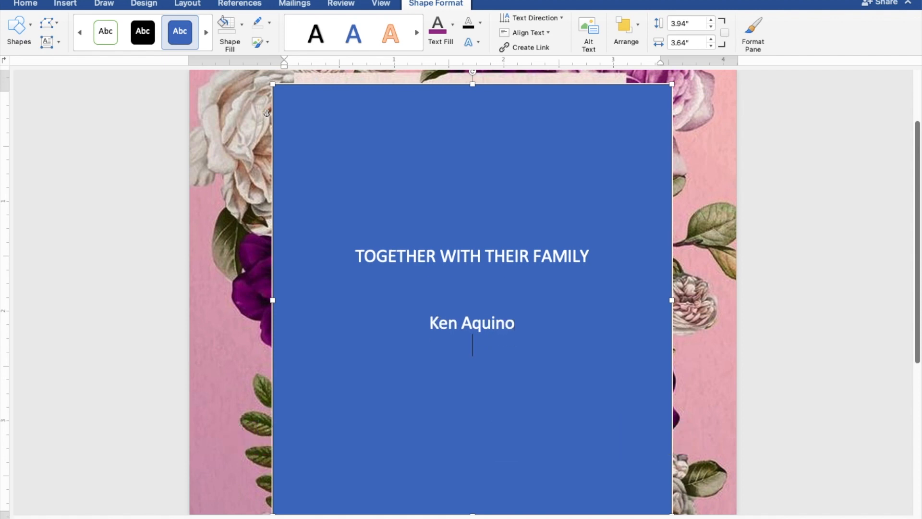
pyautogui.write('AND')
pyautogui.press('Return')
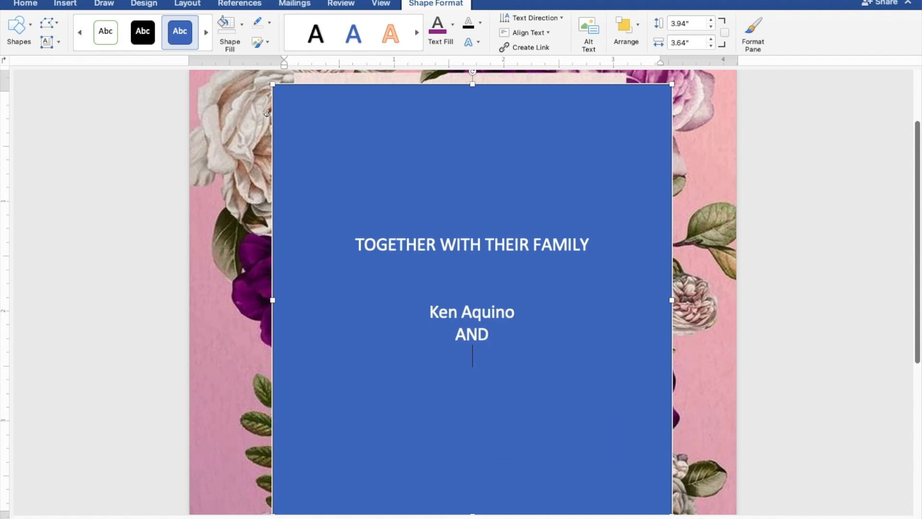
pyautogui.press('Return')
pyautogui.press('Return')
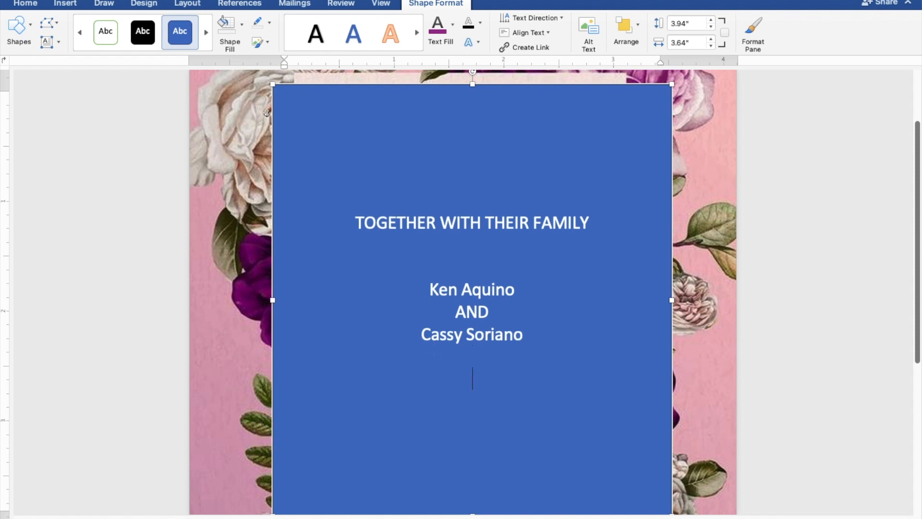
pyautogui.press('Return')
# - Add 'REQUEST THE PLEASURE OF YOUR PRESENCE' and 'AS THEY JOYFULLY UNITE IN MARRIAGE' below the names
pyautogui.write('REQUE')
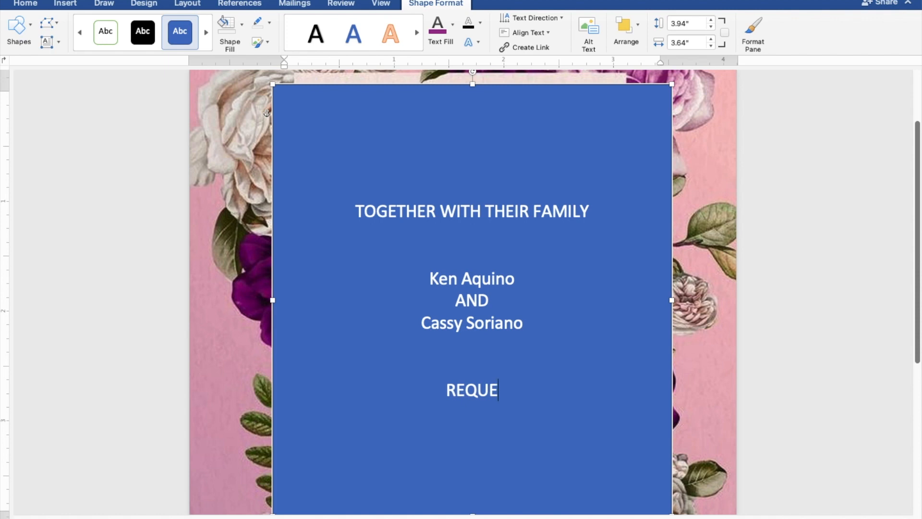
pyautogui.write('ST THE PL')
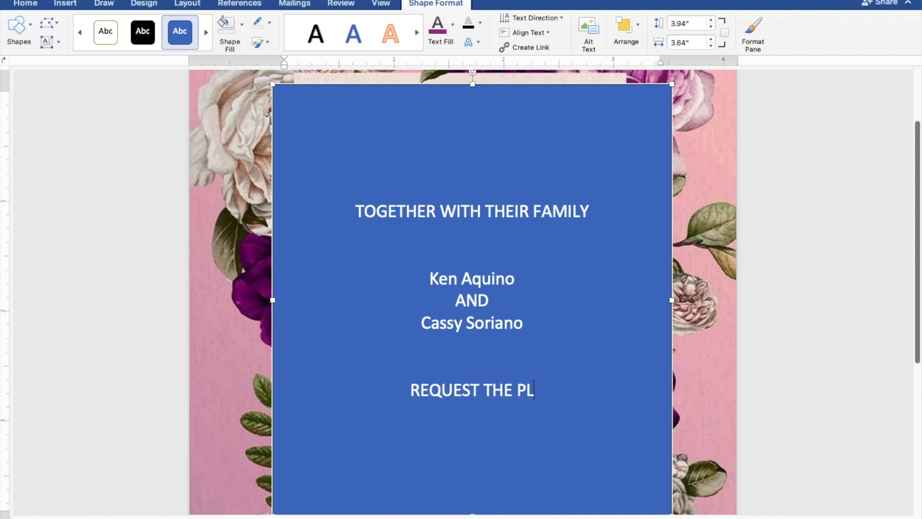
pyautogui.write('EASUR')
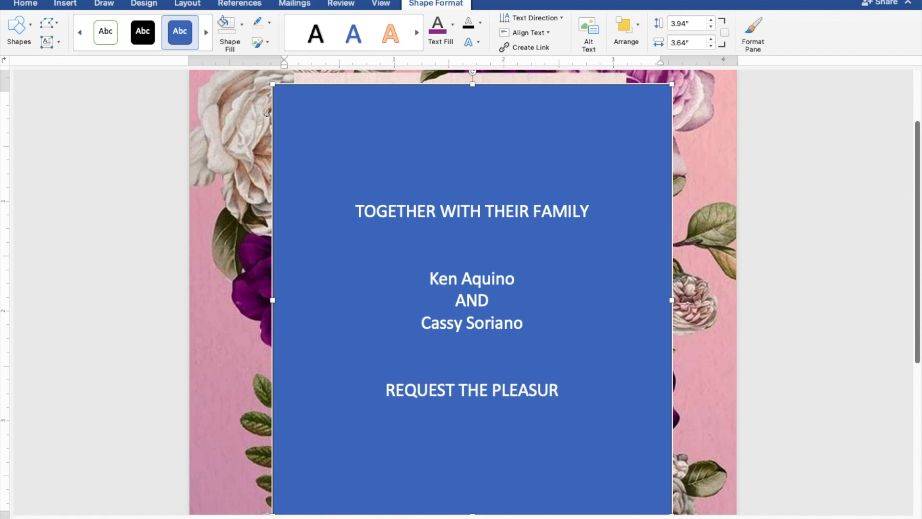
pyautogui.write('E OF')
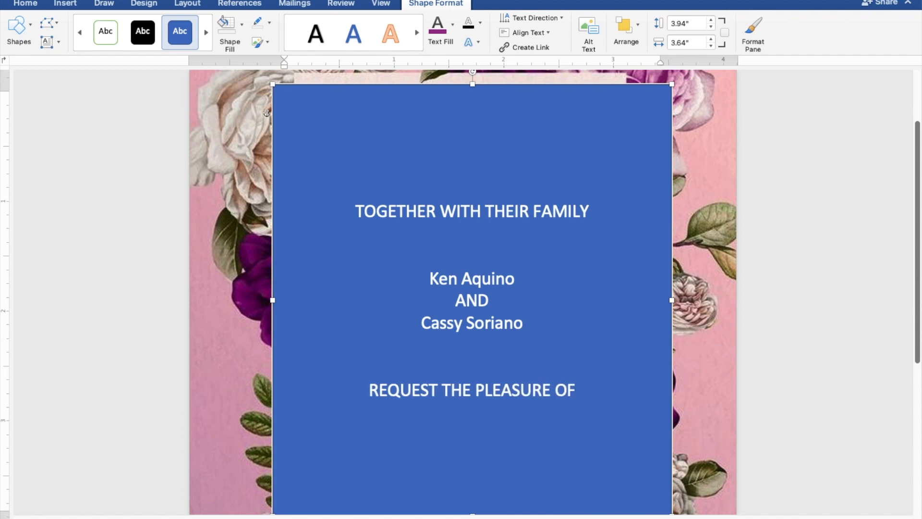
pyautogui.write(' YOUR')
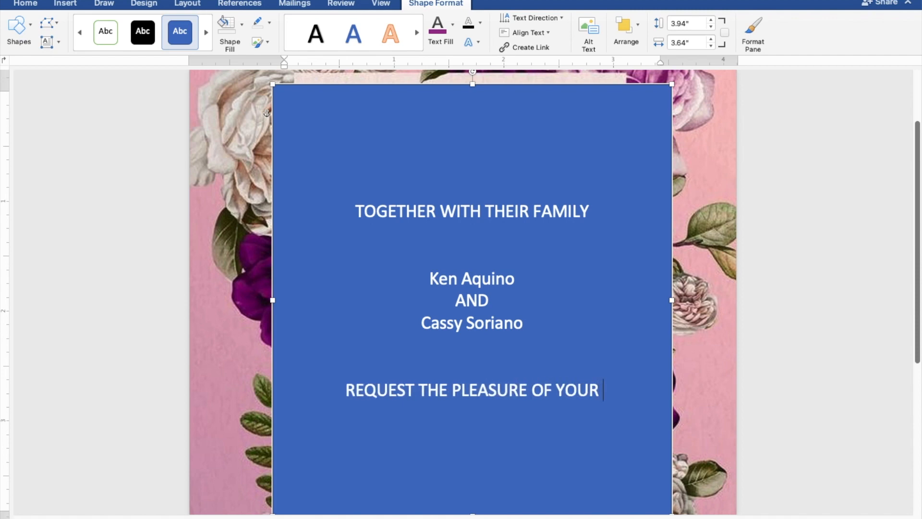
pyautogui.write(' PRES')
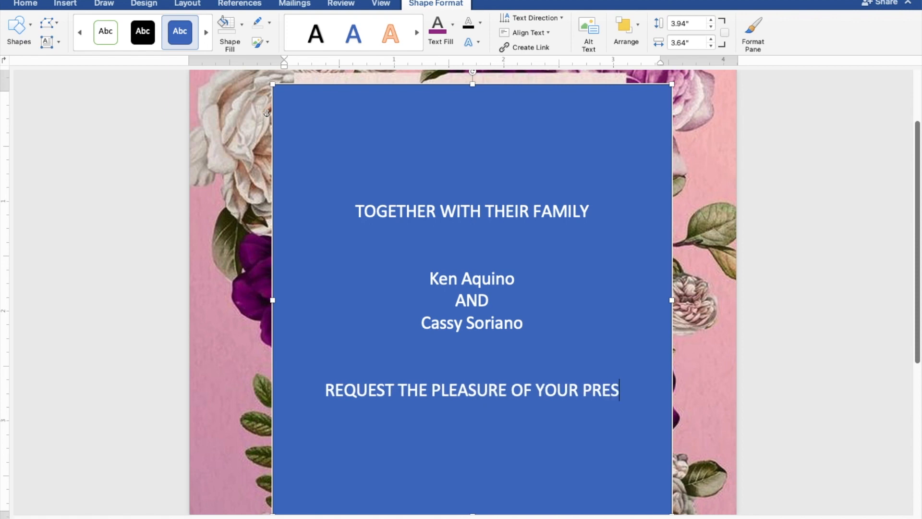
pyautogui.write('ENCE')
pyautogui.press('Return')
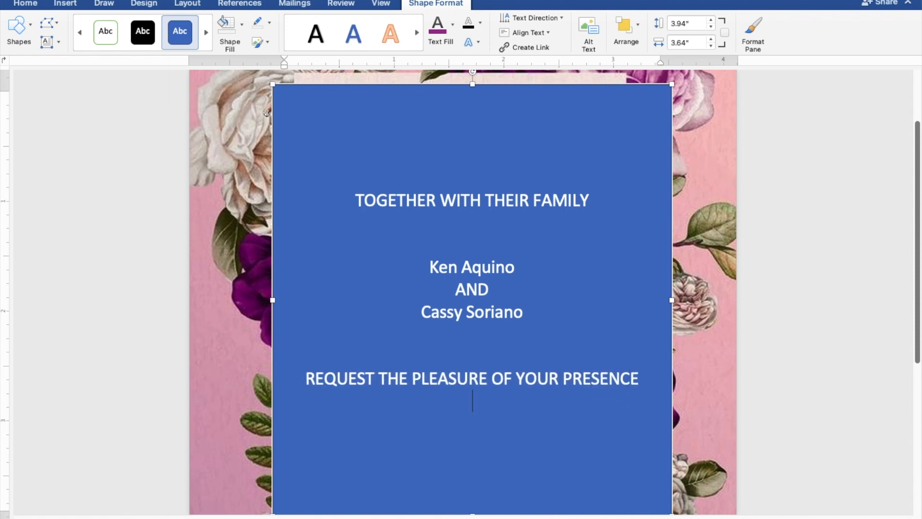
pyautogui.write('AS THEY JOY')
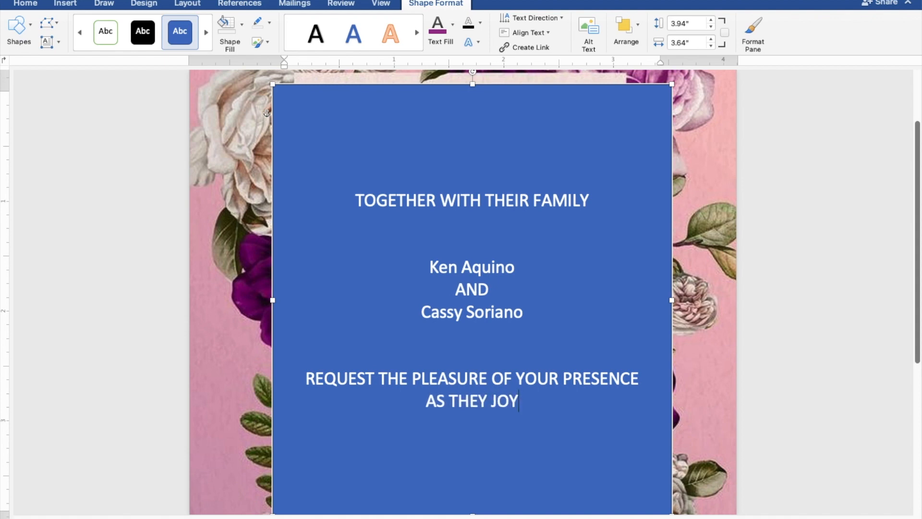
pyautogui.write('FULLY U')
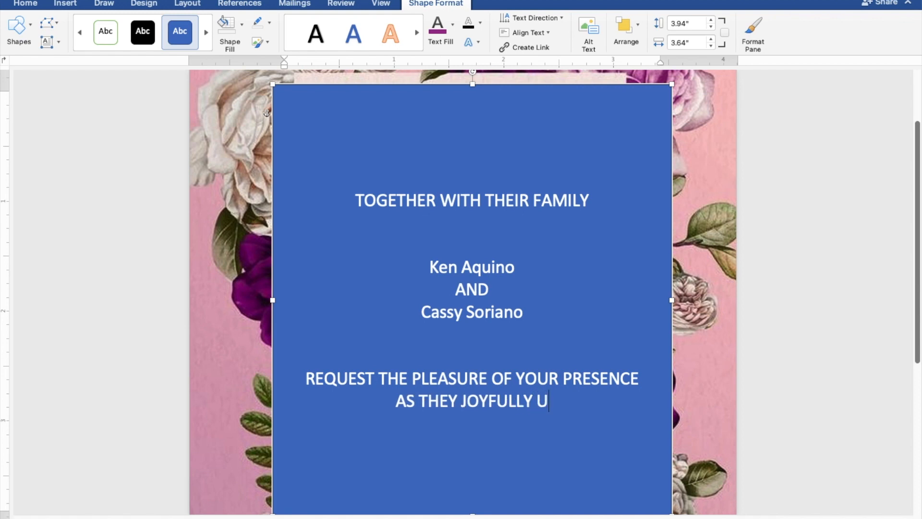
pyautogui.write('NITE')
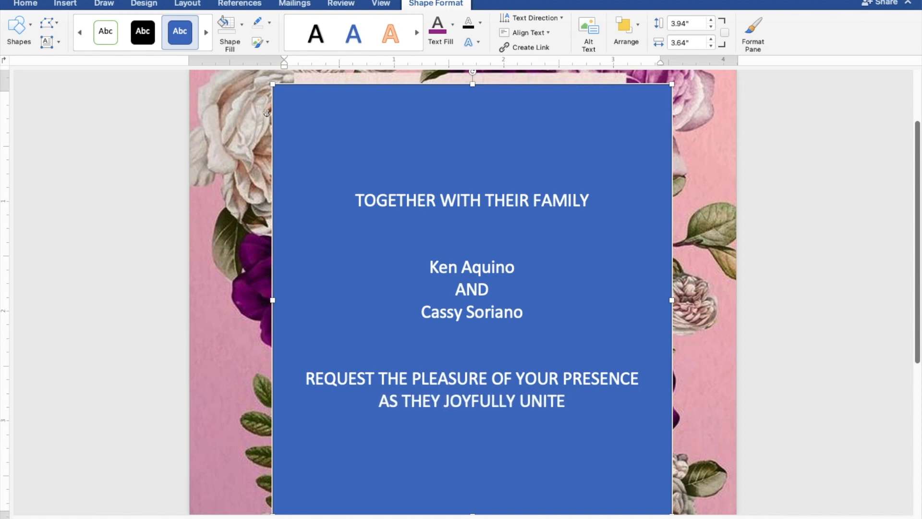
pyautogui.write(' IN MA')
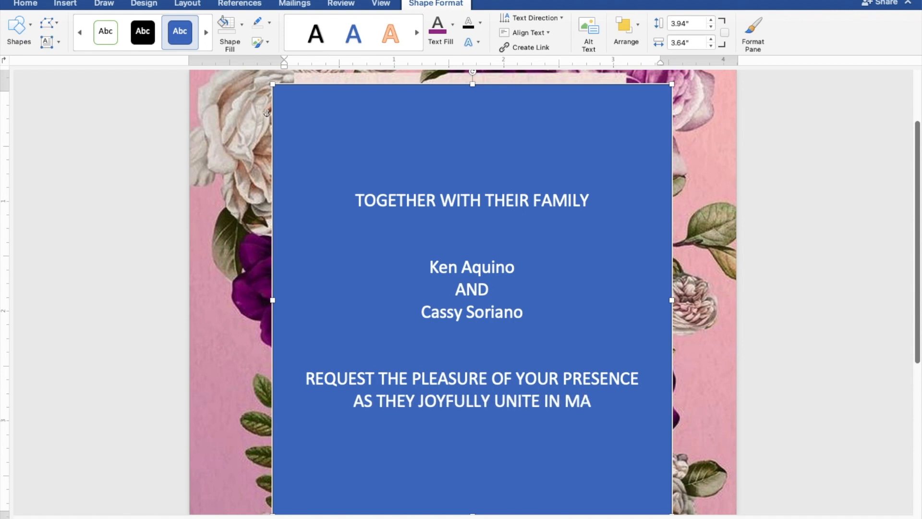
pyautogui.write('RRIAGE')
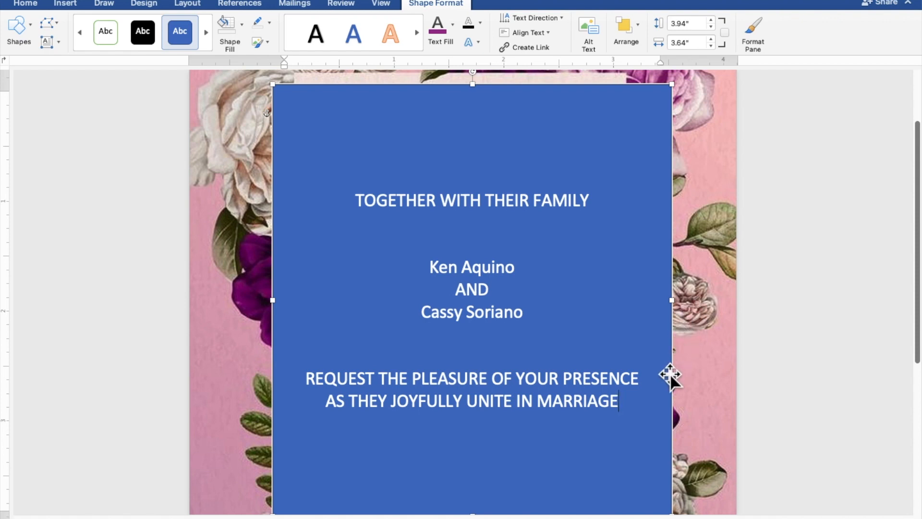
# - Give the text box No Fill and No Outline, and colour all its text purple
pyautogui.moveTo(624, 395); pyautogui.dragTo(360, 207)
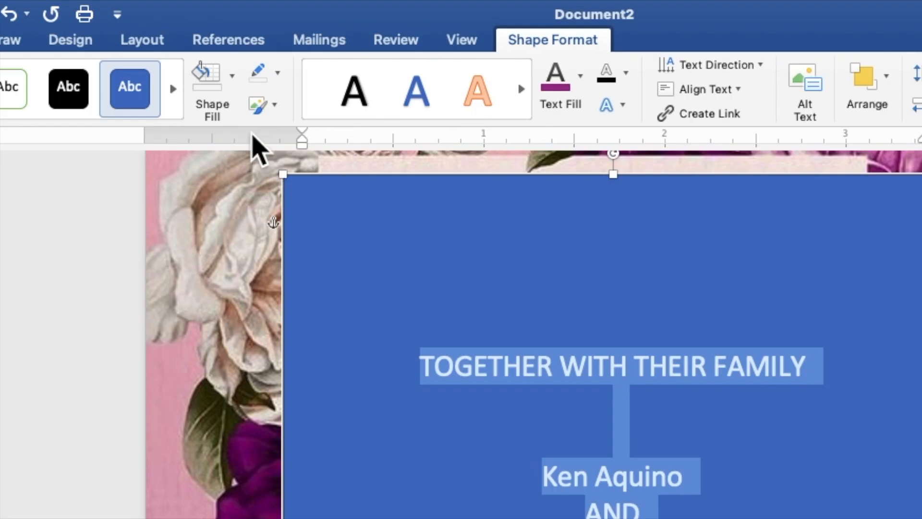
pyautogui.click(234, 90)
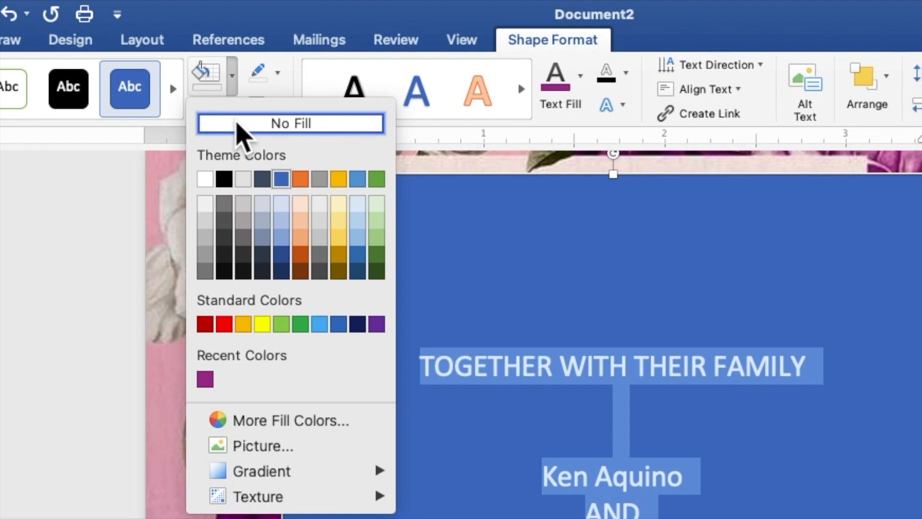
pyautogui.click(237, 122)
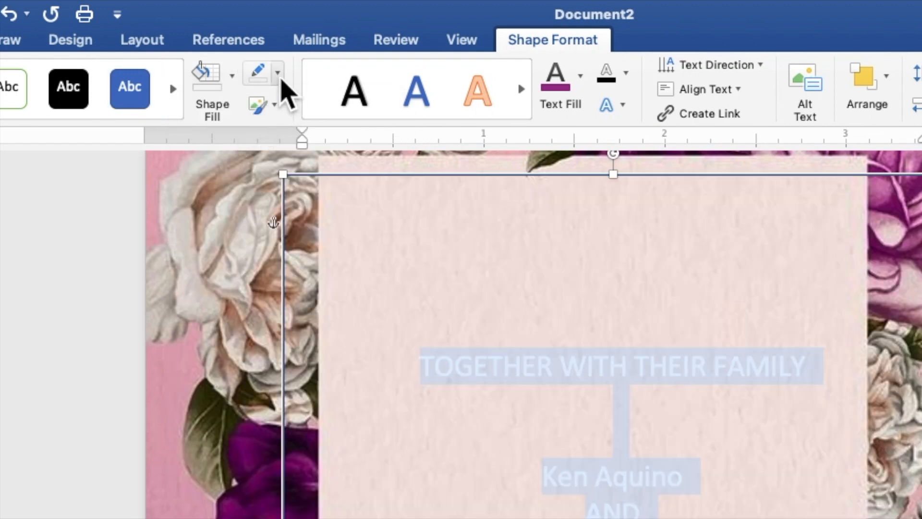
pyautogui.click(278, 76)
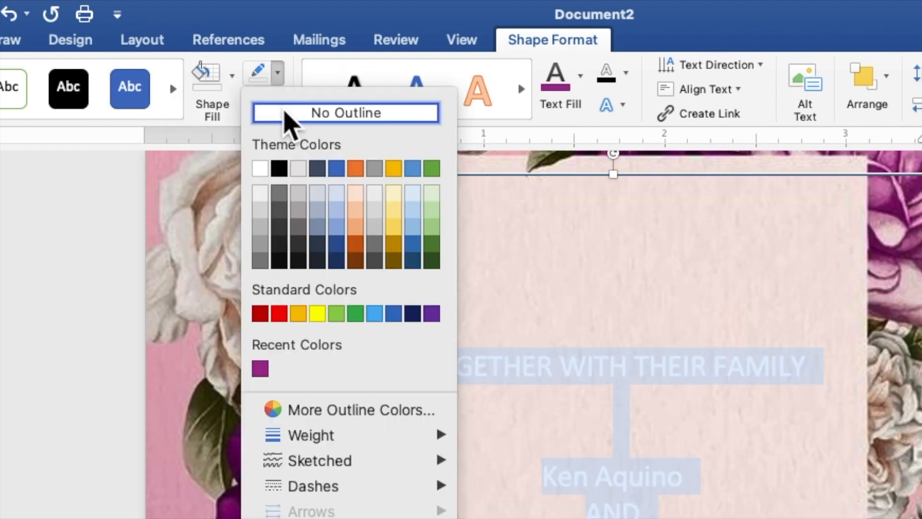
pyautogui.click(284, 113)
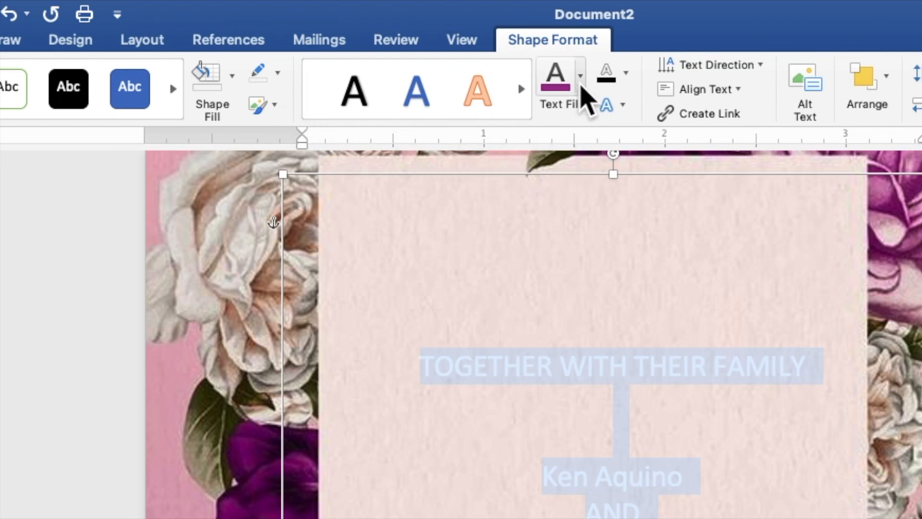
pyautogui.click(580, 86)
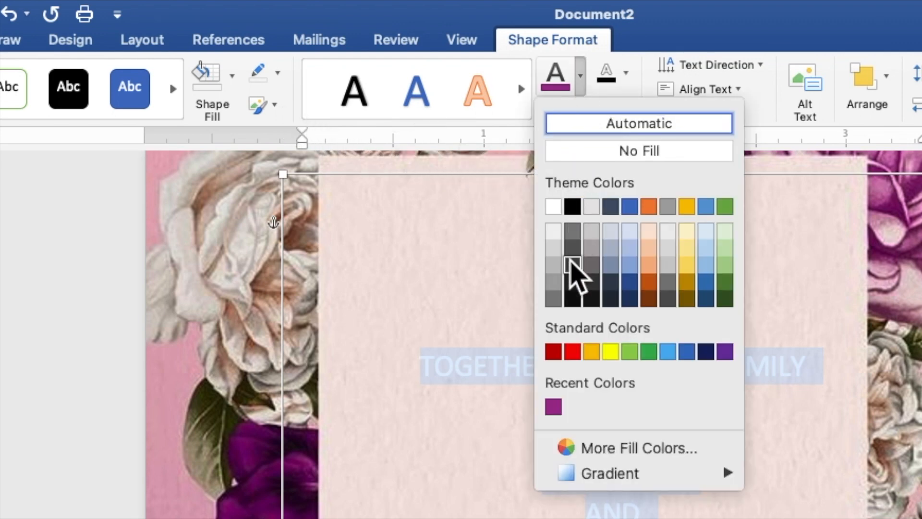
pyautogui.click(554, 407)
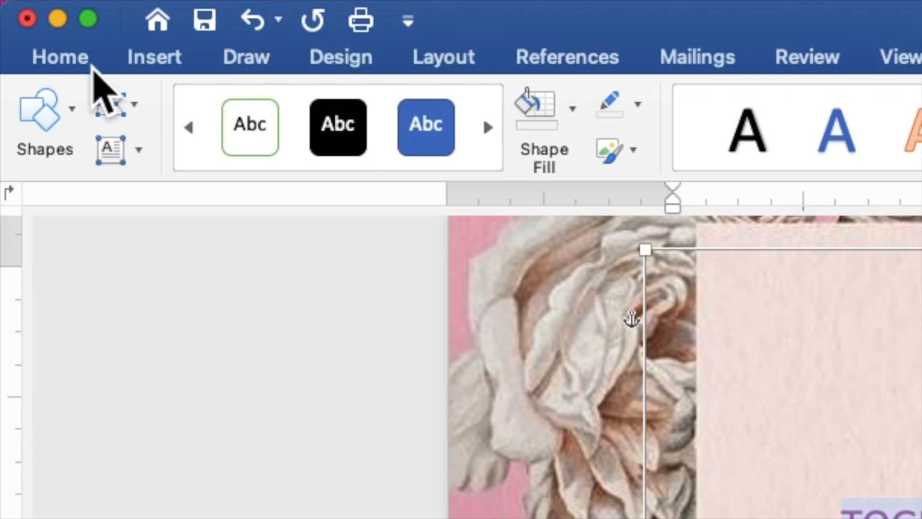
# - Set all the invitation text to Times New Roman at size 9
pyautogui.click(92, 68)
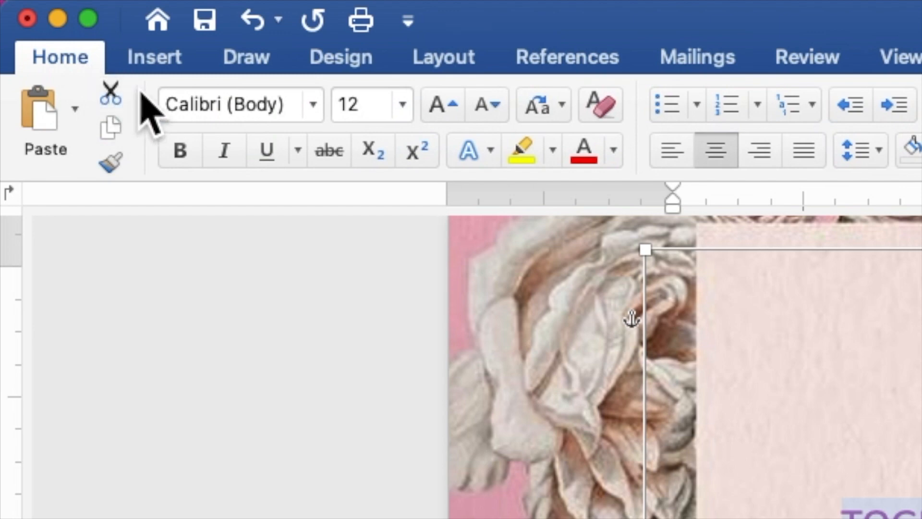
pyautogui.click(313, 105)
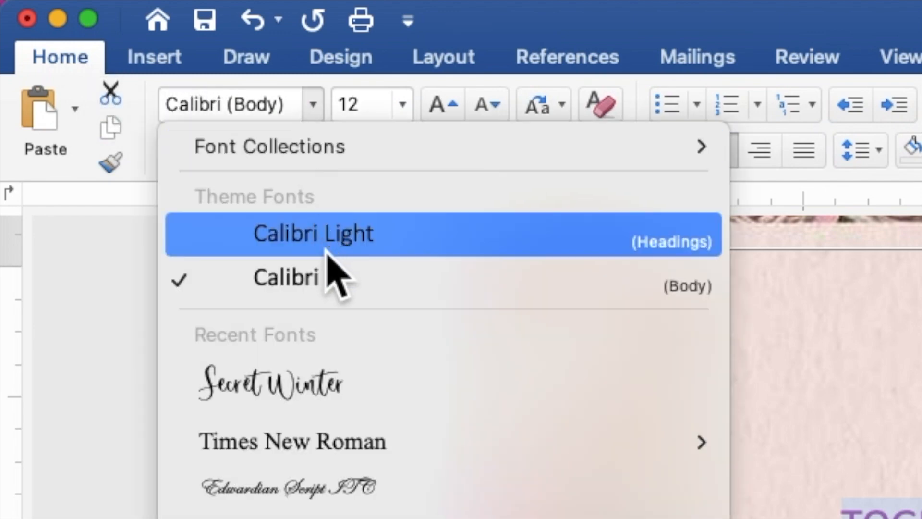
pyautogui.click(365, 434)
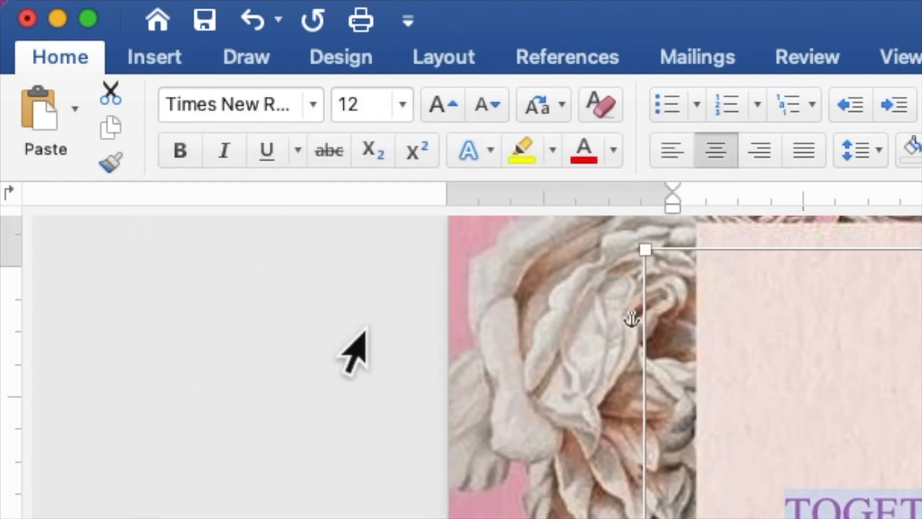
pyautogui.click(373, 103)
pyautogui.moveTo(373, 103); pyautogui.dragTo(340, 101)
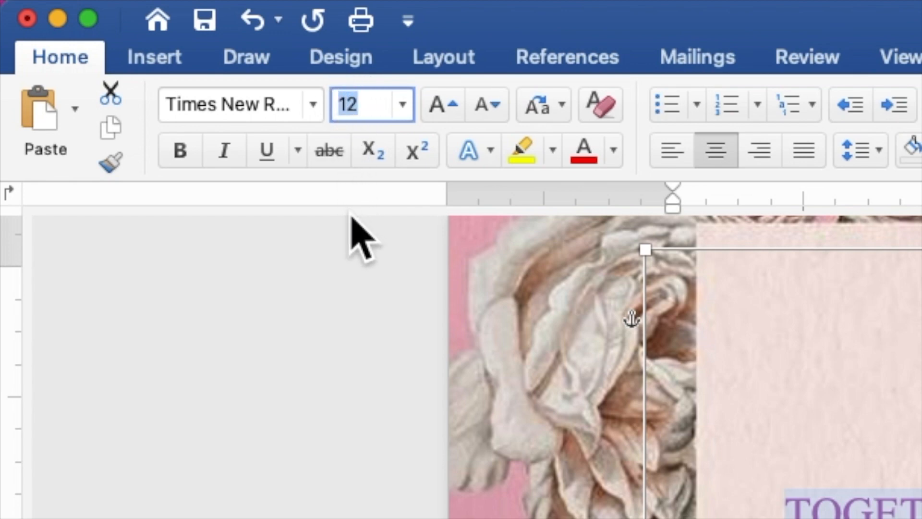
pyautogui.write('9')
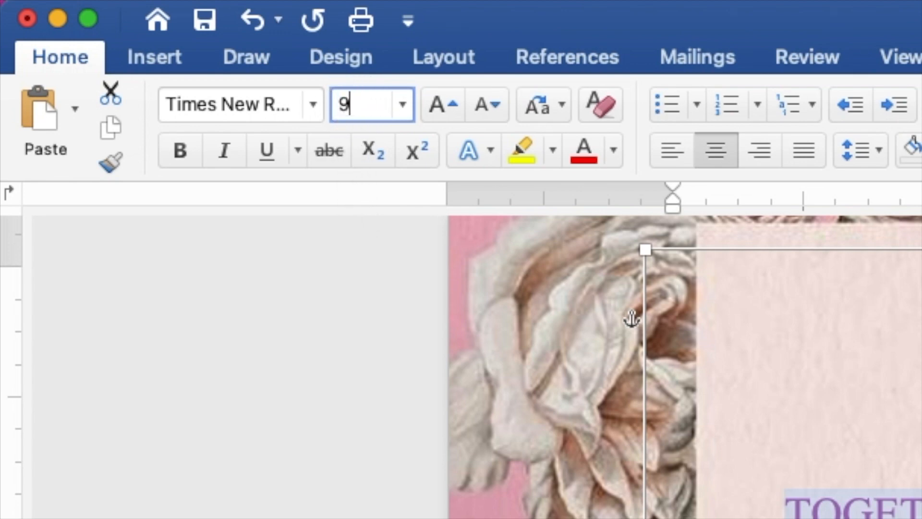
pyautogui.press('Return')
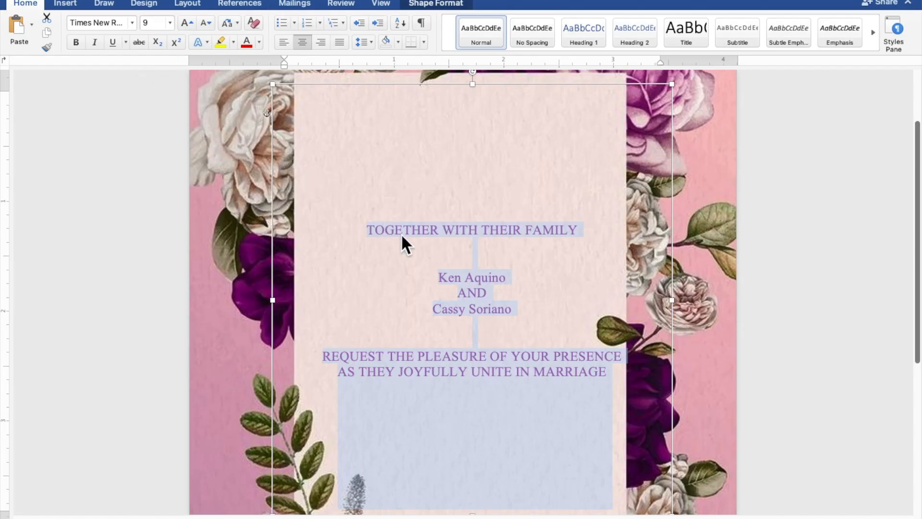
pyautogui.click(514, 272)
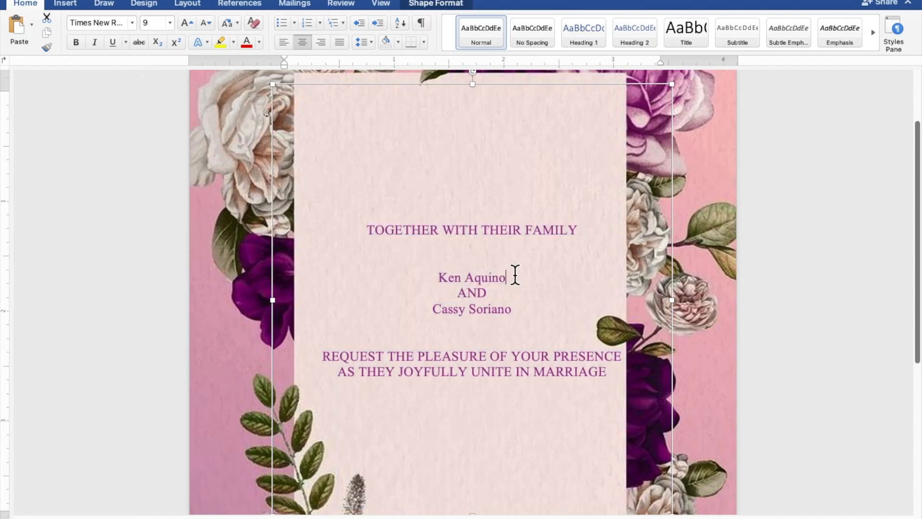
# - Set both of the couple's names in Secret Winter script at size 25
pyautogui.moveTo(508, 277); pyautogui.dragTo(449, 277)
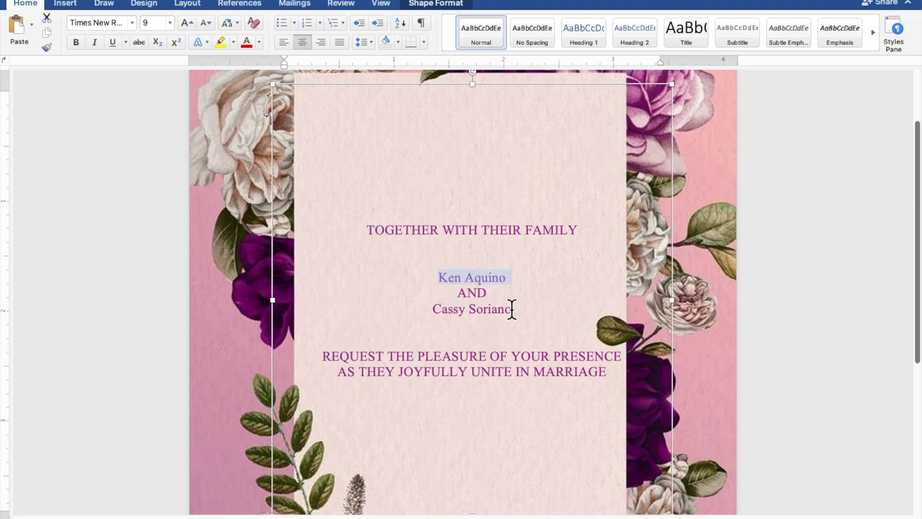
pyautogui.moveTo(515, 308); pyautogui.dragTo(435, 314)
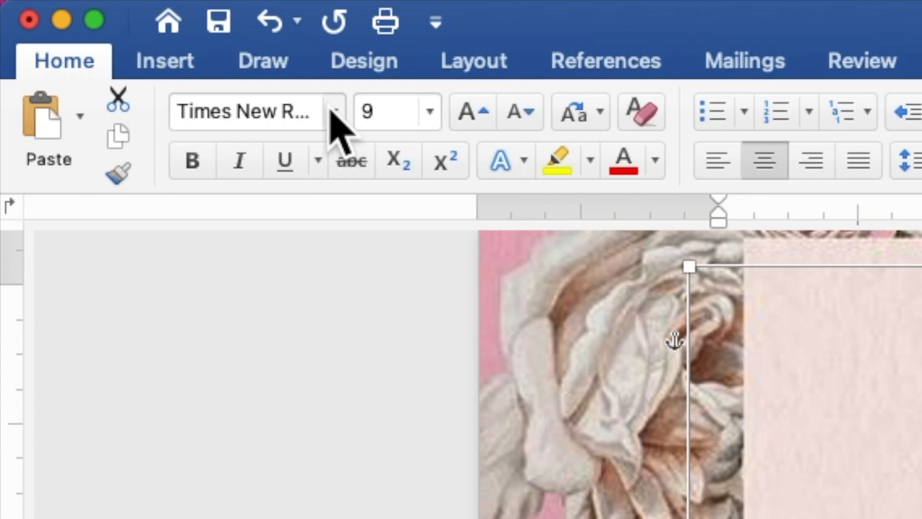
pyautogui.click(130, 24)
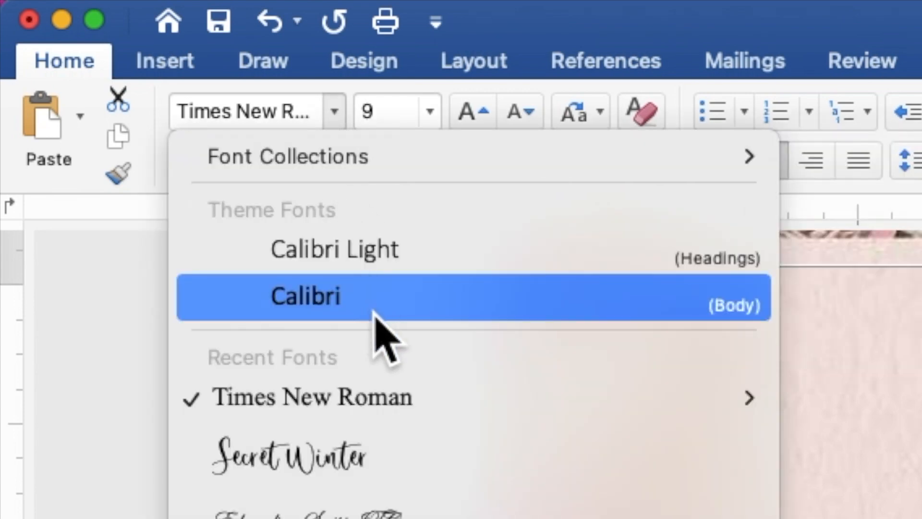
pyautogui.click(408, 461)
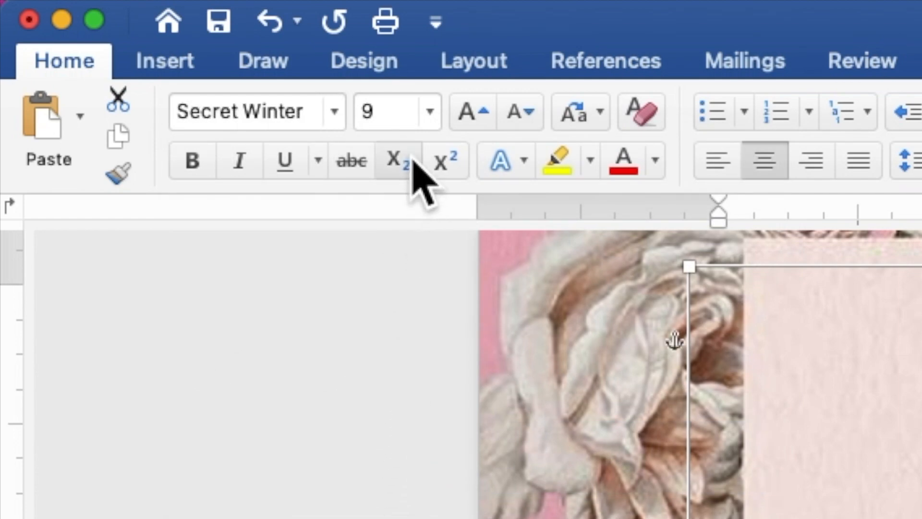
pyautogui.click(381, 105)
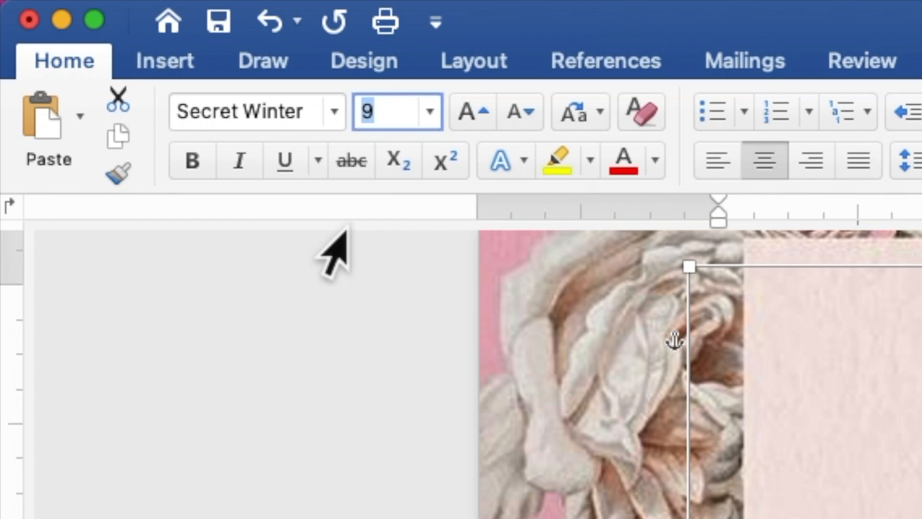
pyautogui.write('25')
pyautogui.press('Return')
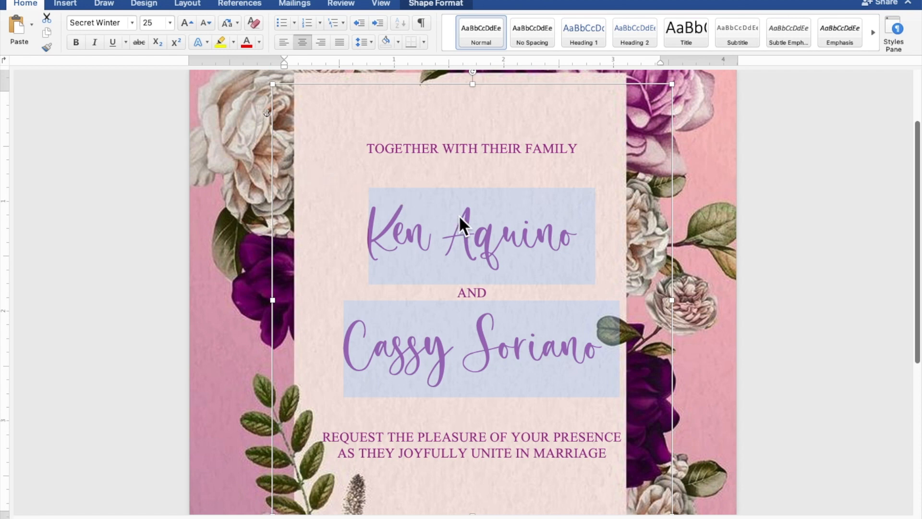
pyautogui.scroll(-4, 448, 215)
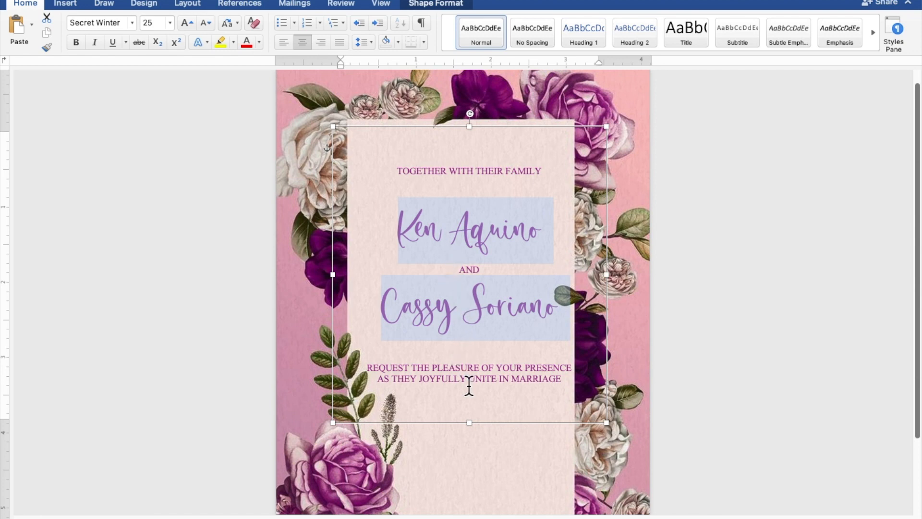
# - Shorten the text box from the bottom and paste a duplicate of it
pyautogui.moveTo(471, 424); pyautogui.dragTo(417, 288)
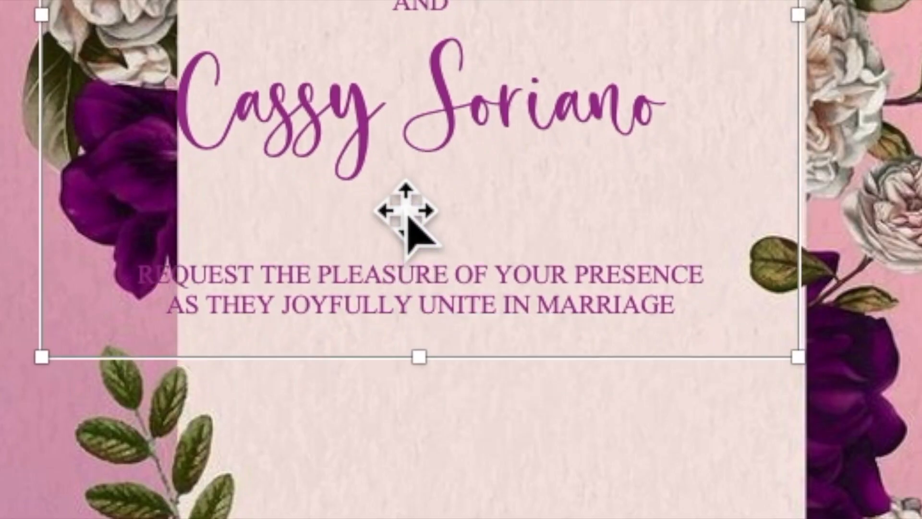
pyautogui.rightClick(408, 209)
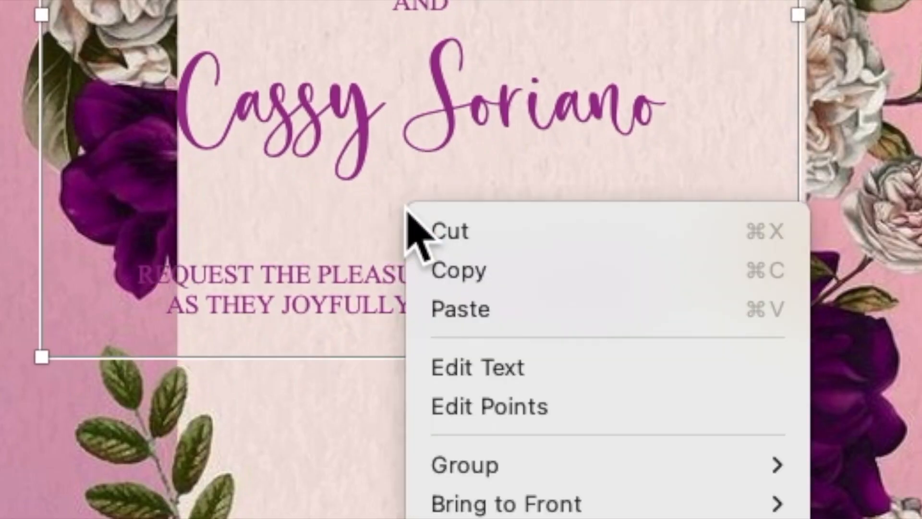
pyautogui.click(456, 283)
pyautogui.rightClick(422, 224)
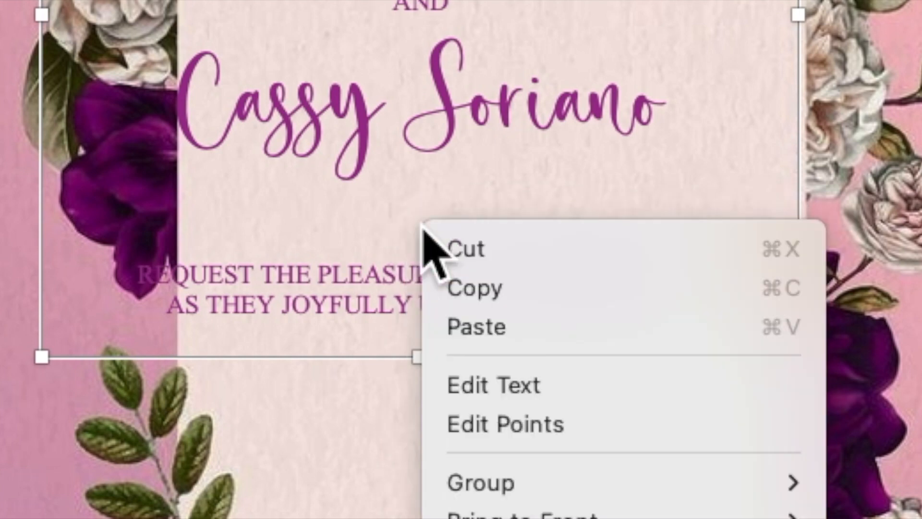
pyautogui.click(466, 330)
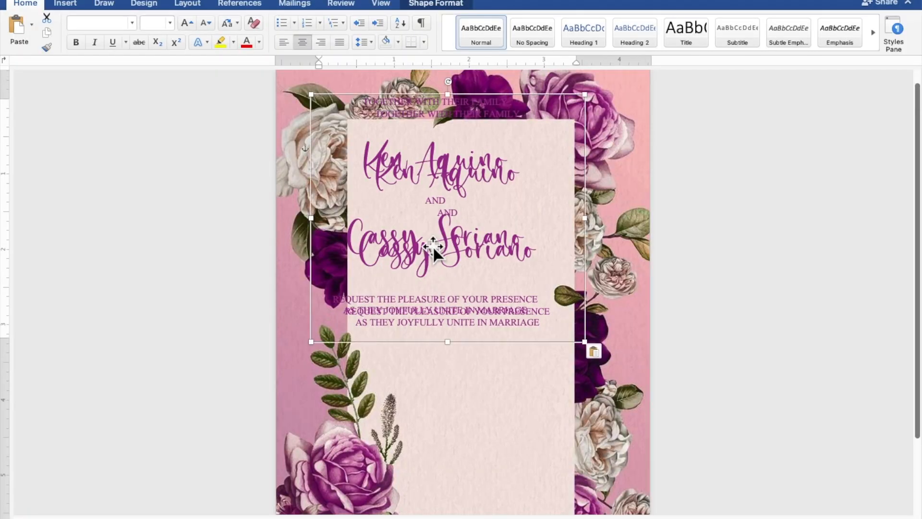
# - Move the duplicate text box down the page beneath the original
pyautogui.moveTo(433, 246); pyautogui.dragTo(462, 445)
pyautogui.scroll(-2, 480, 434)
pyautogui.scroll(-1, 497, 430)
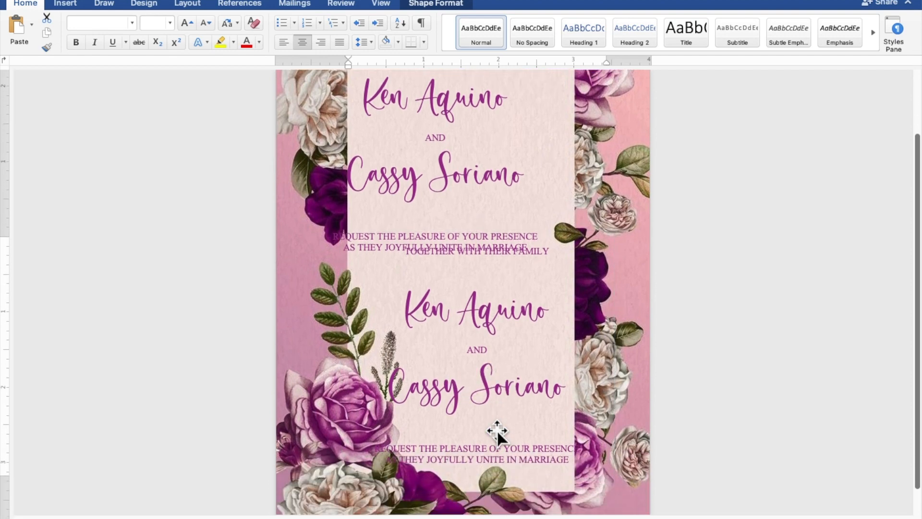
pyautogui.scroll(2, 496, 430)
pyautogui.scroll(2, 496, 429)
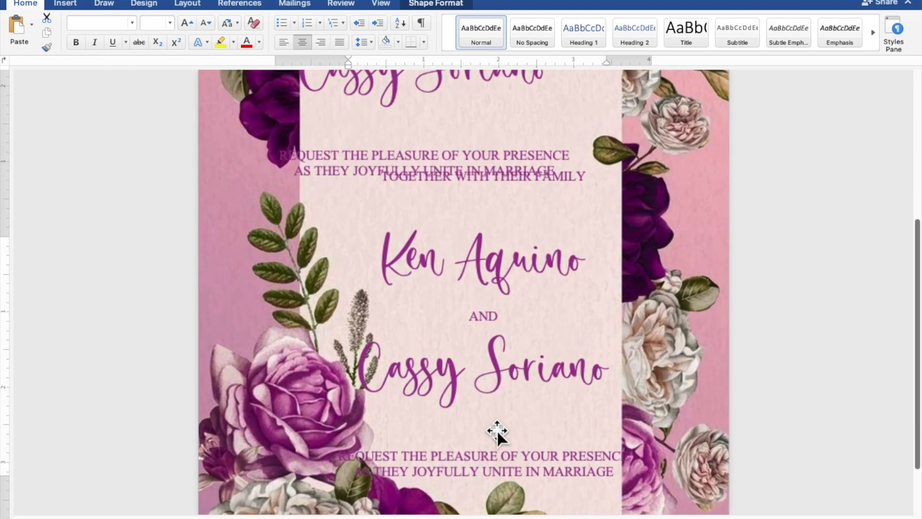
pyautogui.scroll(4, 496, 429)
pyautogui.scroll(-6, 497, 430)
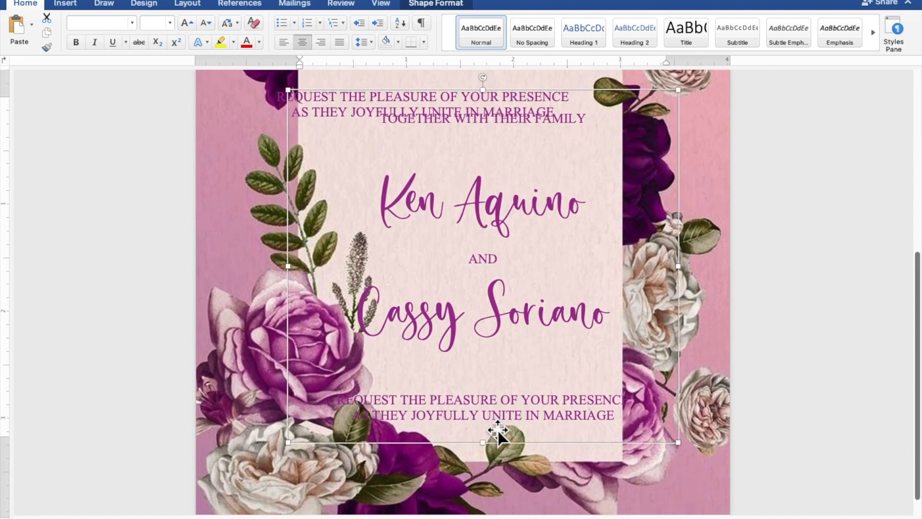
pyautogui.click(612, 422)
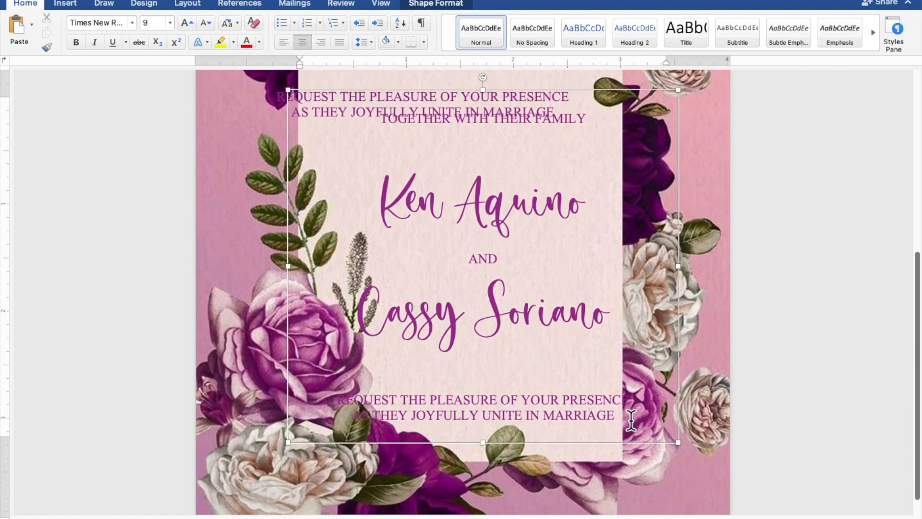
# - Replace the duplicate's text with 'SUNDAY', 'APRIL 30, 2023' and '10:00 IN THE MORNING' lines
pyautogui.moveTo(609, 417); pyautogui.dragTo(366, 119)
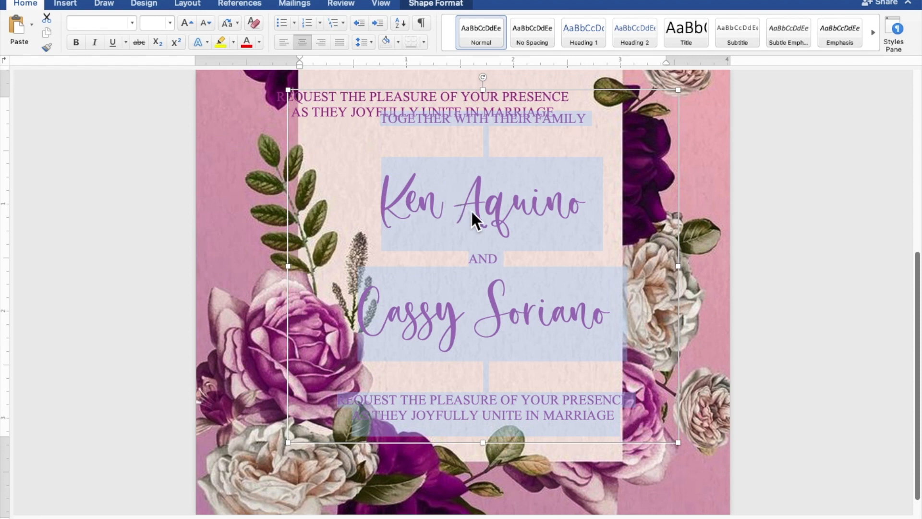
pyautogui.write('S')
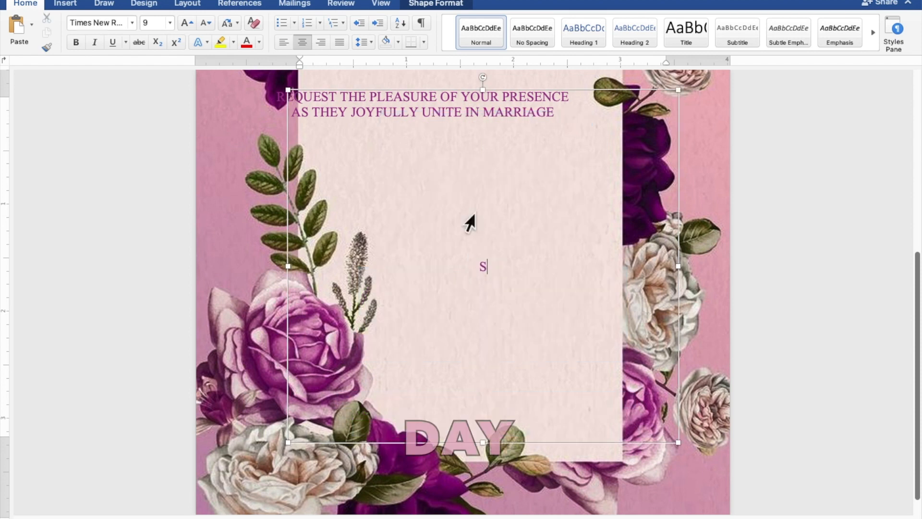
pyautogui.write('UNDAY')
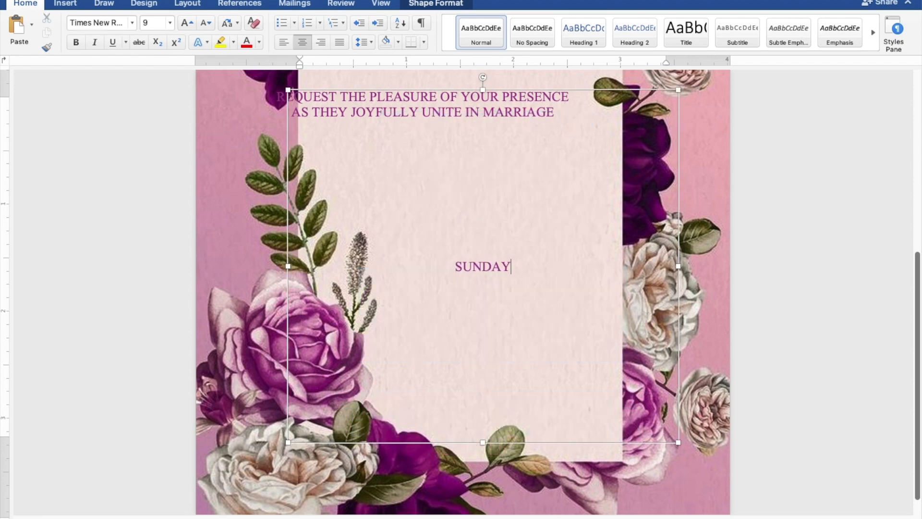
pyautogui.press('Return')
pyautogui.write('APRIL')
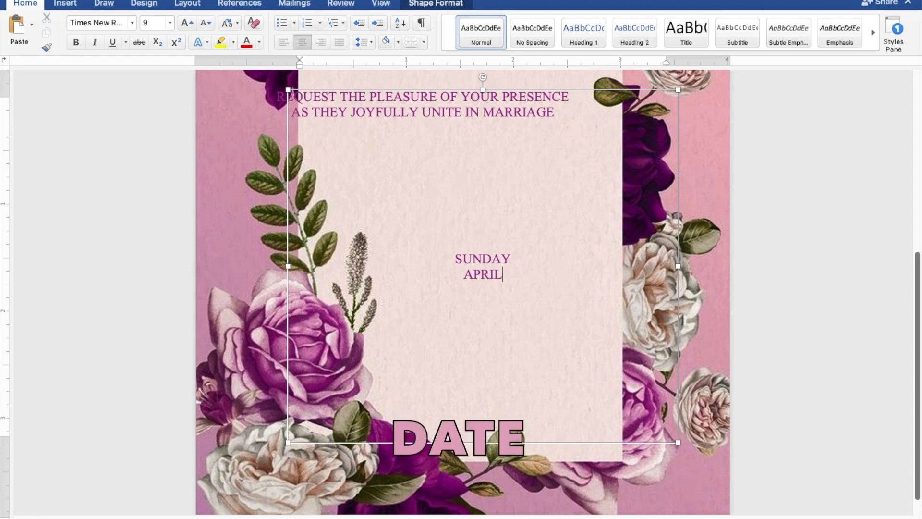
pyautogui.write(' 30, 2023')
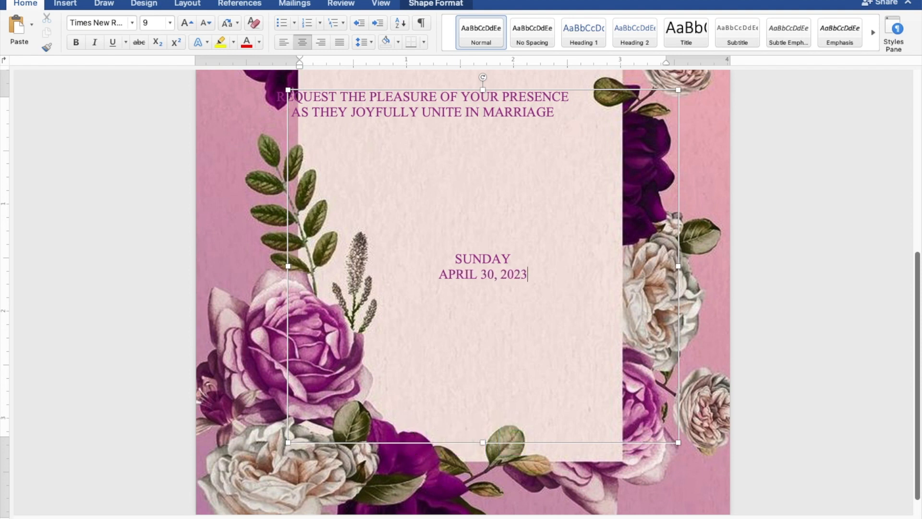
pyautogui.press('Return')
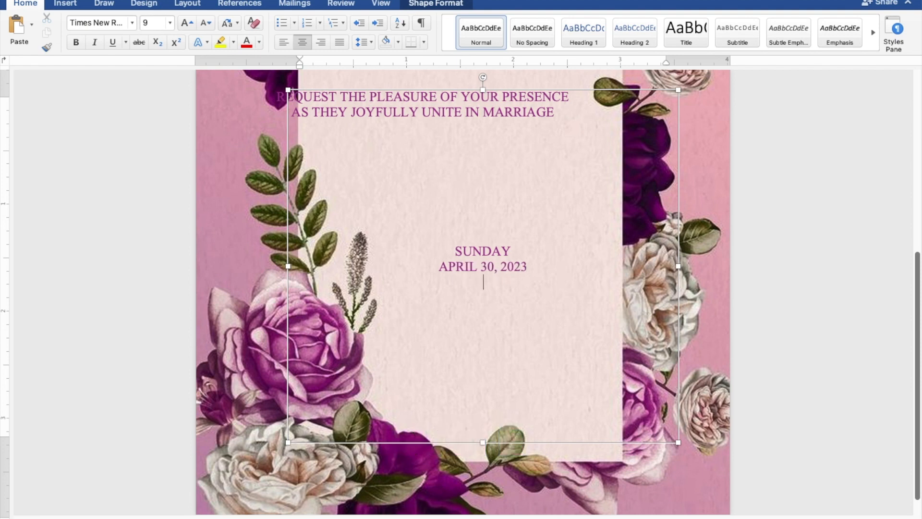
pyautogui.write('10:00')
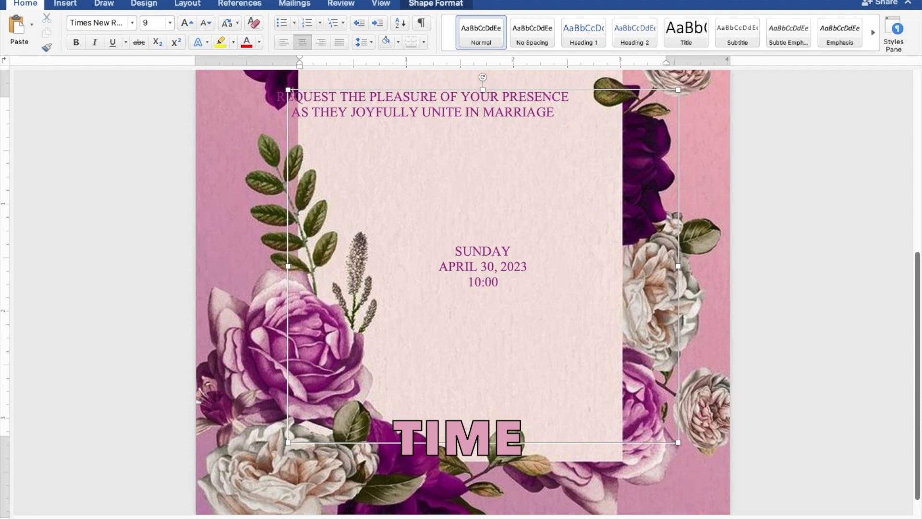
pyautogui.write(' IN THE MORNI')
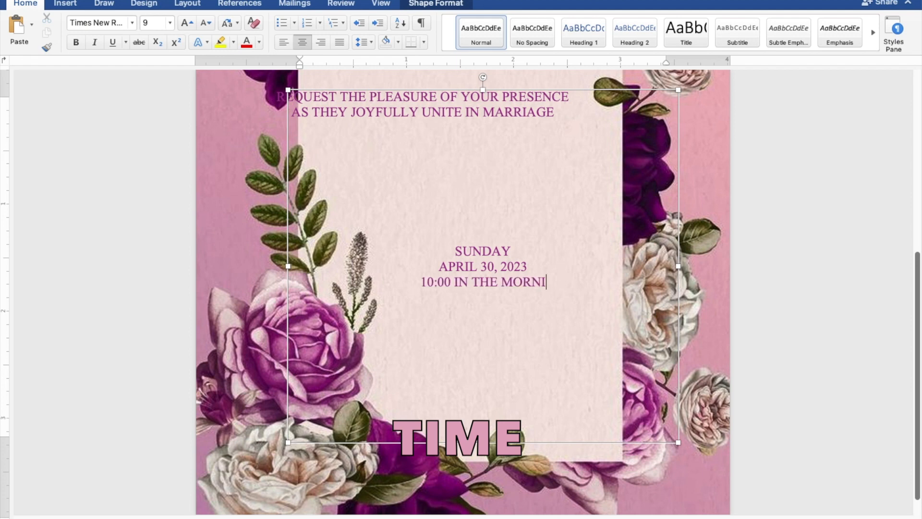
pyautogui.write('NG')
# - Add 'ST. THOMAS AQUINAS PARISH CHURCH' and 'MANGALDAN, PANGASINAN' lines, with a blank line below
pyautogui.press('Return')
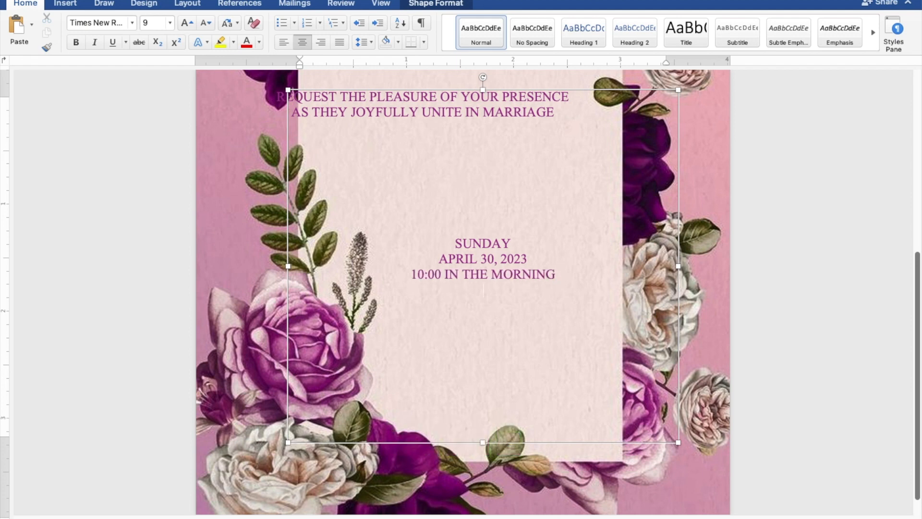
pyautogui.write('S')
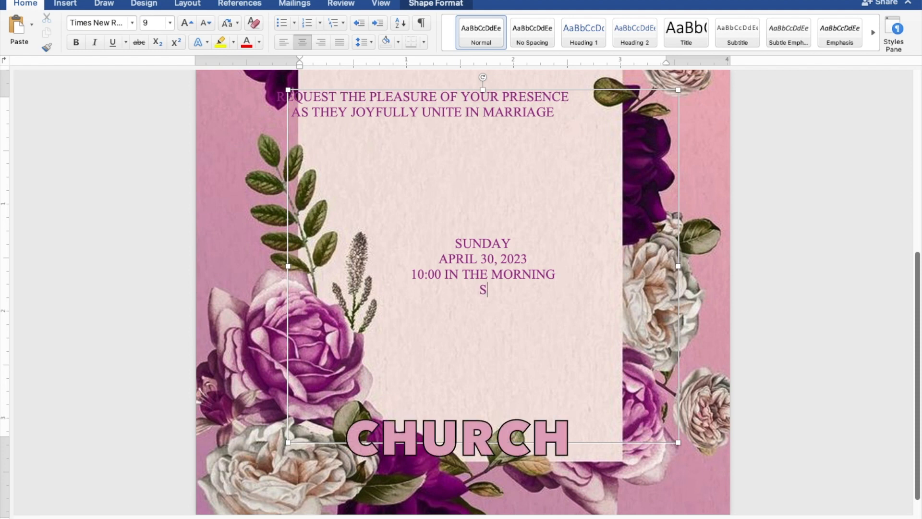
pyautogui.write('T. THOMAS AQUINAS PA')
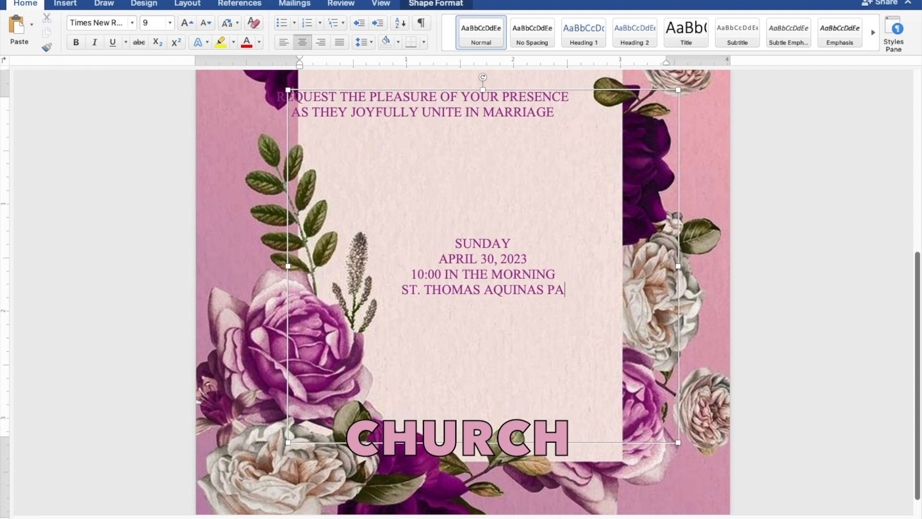
pyautogui.write('RISH ')
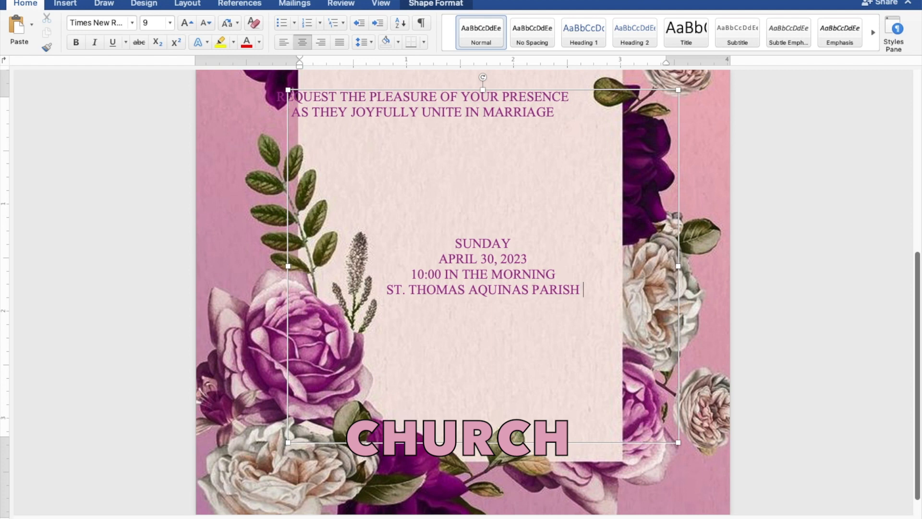
pyautogui.write('CHUR')
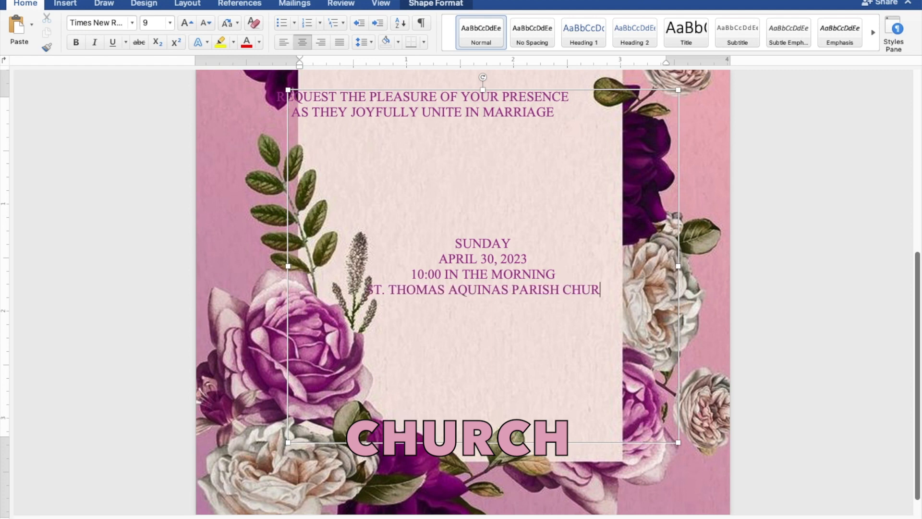
pyautogui.write('CH')
pyautogui.press('Return')
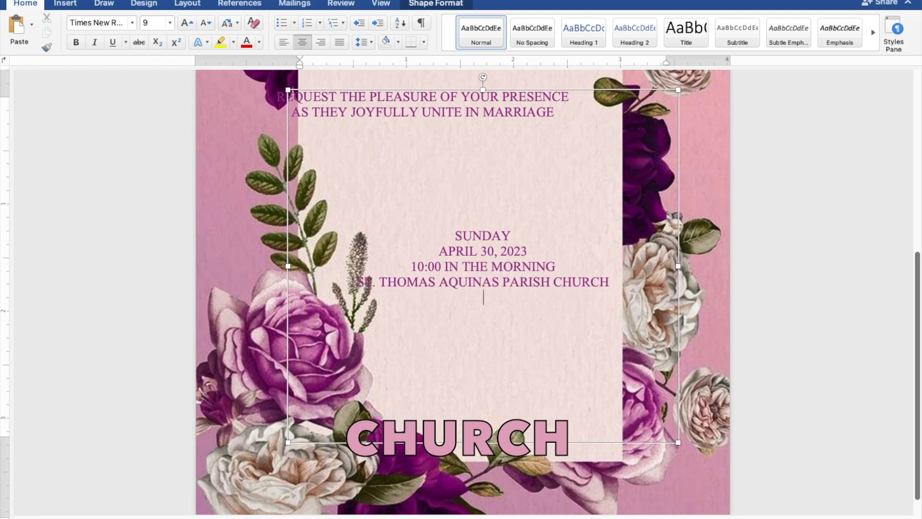
pyautogui.write('MANGALDAN')
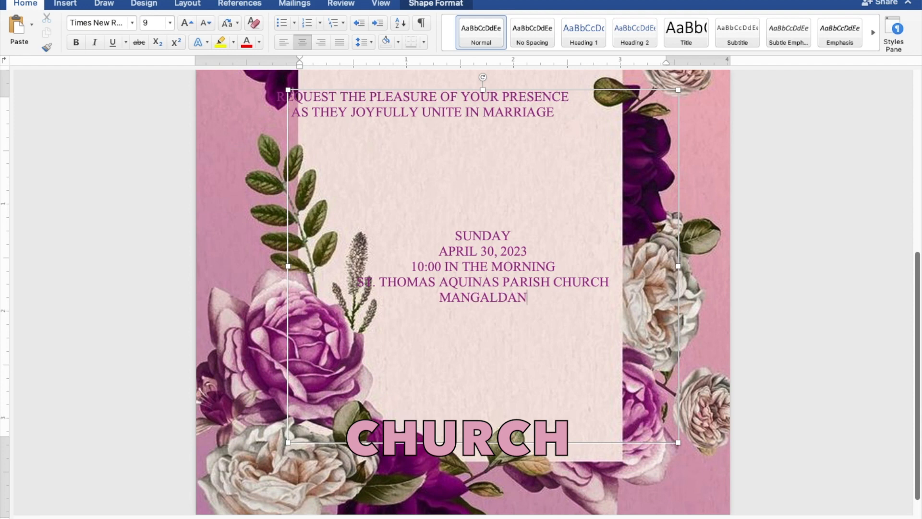
pyautogui.write(', PAN')
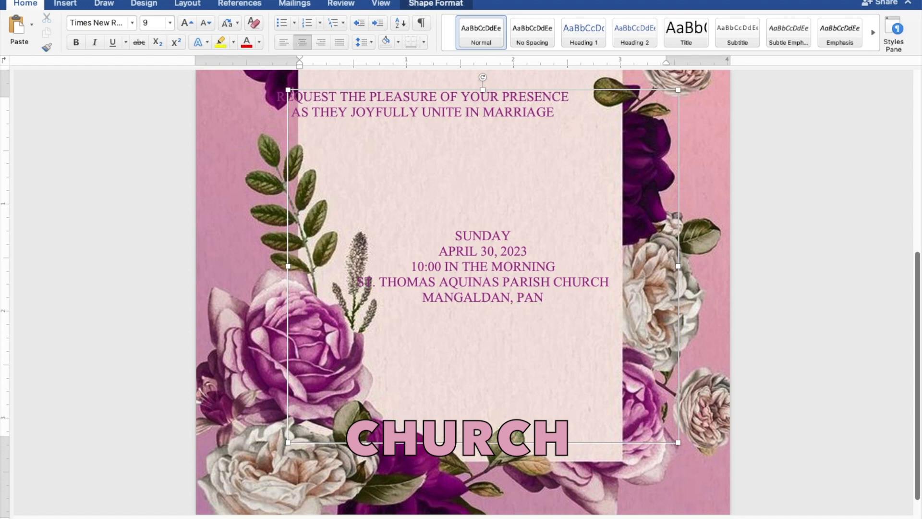
pyautogui.write('GASINAN')
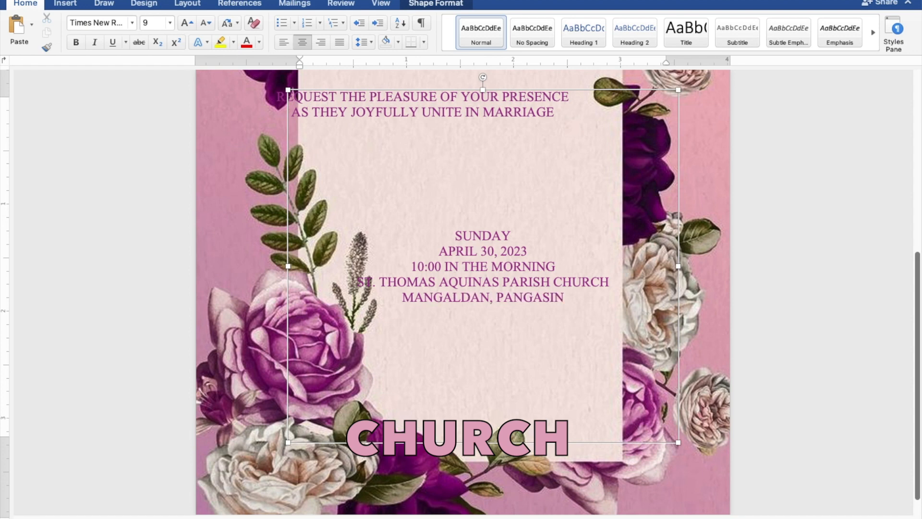
pyautogui.press('Return')
pyautogui.press('Return')
pyautogui.press('Return')
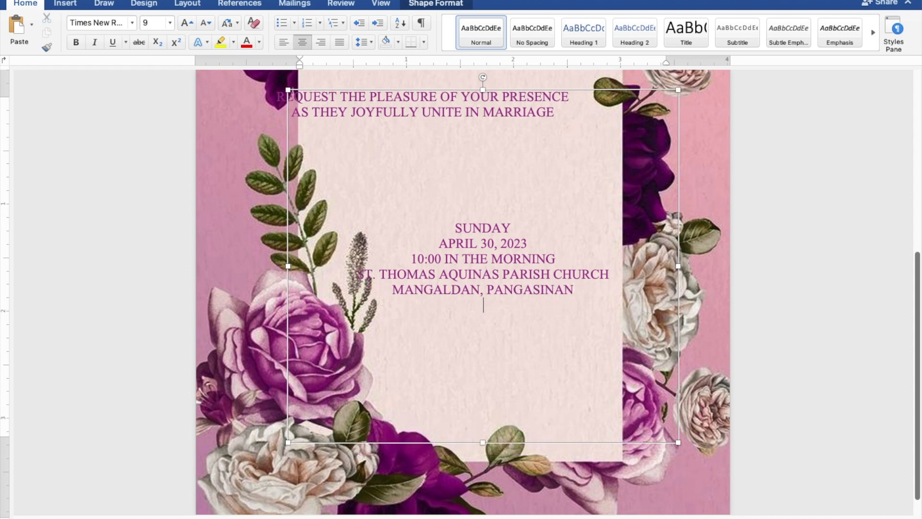
# - Type 'Reception to follow' below the venue and select that line
pyautogui.write('Rece')
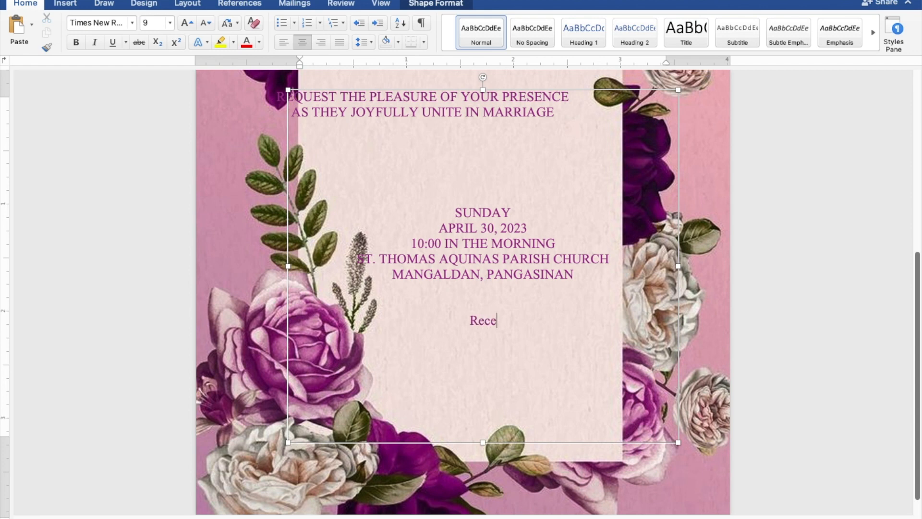
pyautogui.write('ption to')
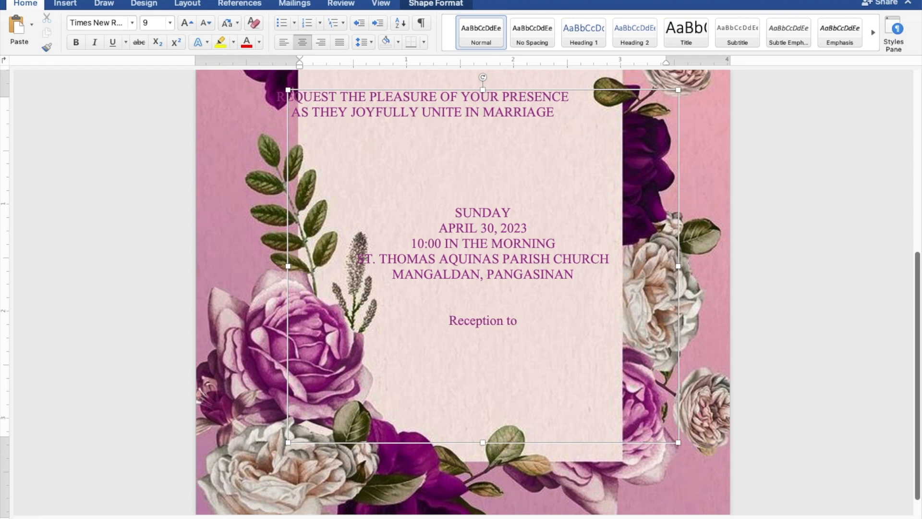
pyautogui.write(' follow')
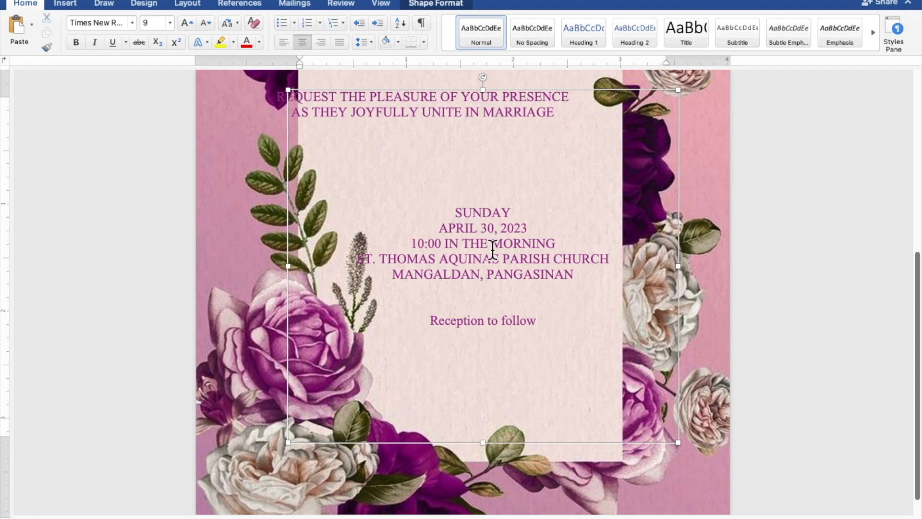
pyautogui.moveTo(540, 320); pyautogui.dragTo(462, 320)
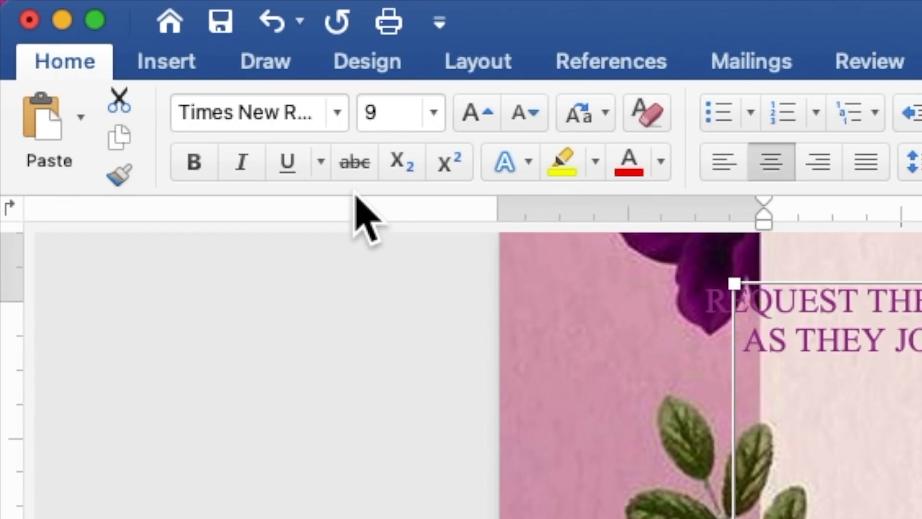
# - Format the selected 'Reception to follow' line in Secret Winter script at 12 pt
pyautogui.click(132, 25)
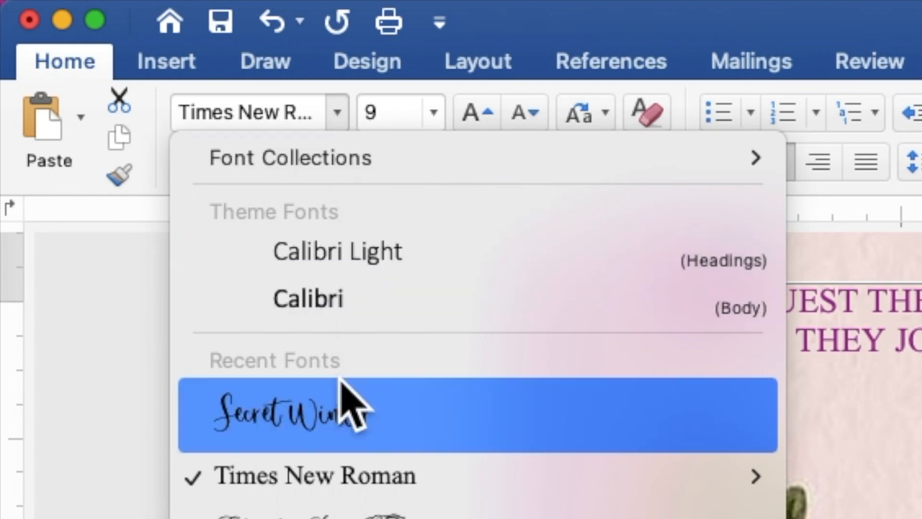
pyautogui.click(341, 412)
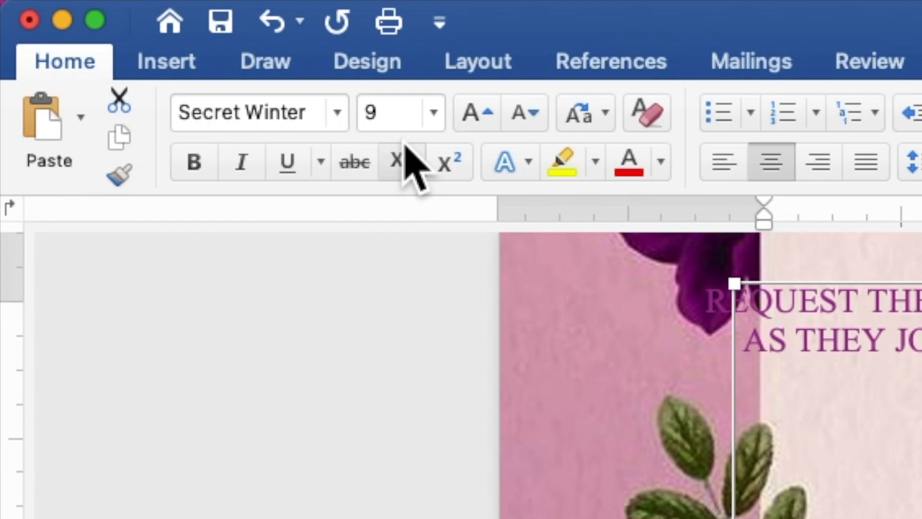
pyautogui.click(363, 112)
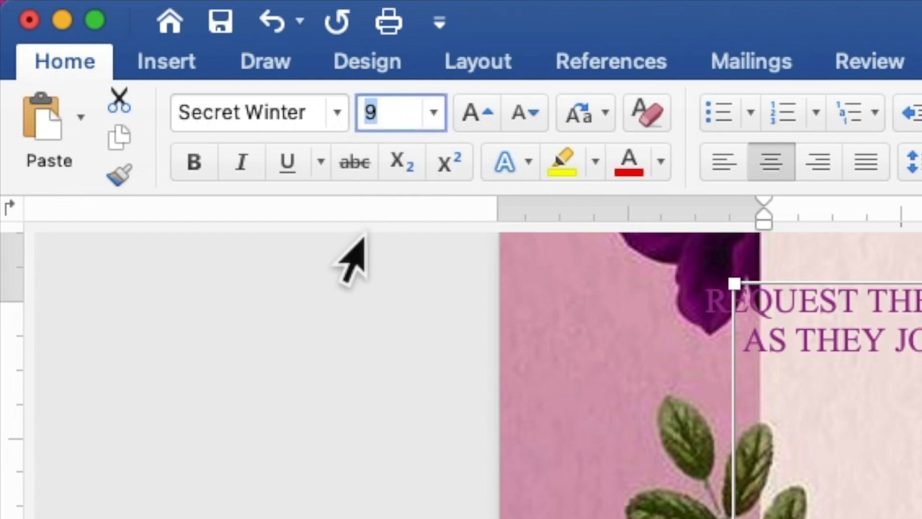
pyautogui.write('12')
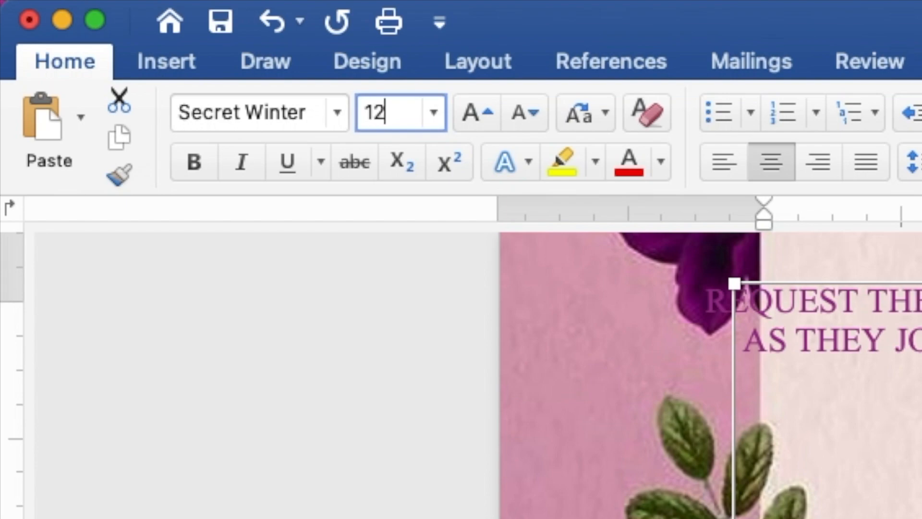
pyautogui.press('Return')
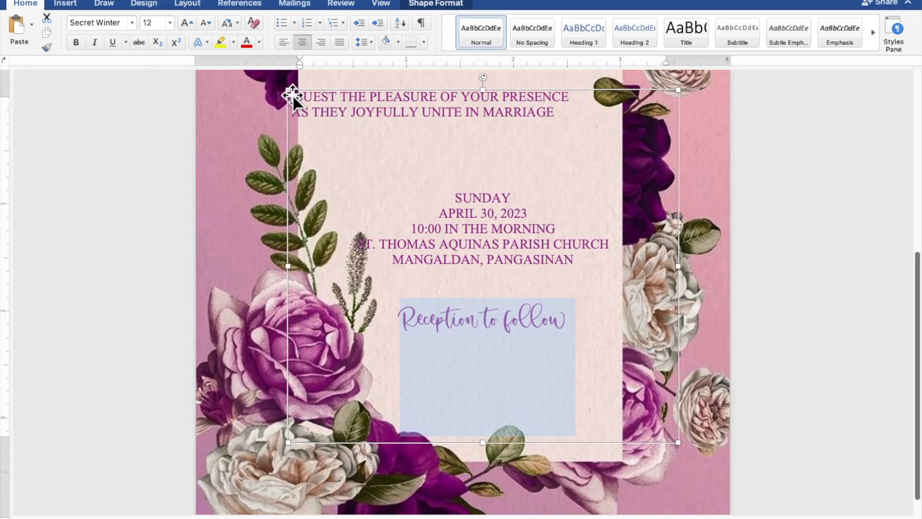
# - Shrink the date/venue box, then stack it and the names box on the pale panel at 1.24", 4.02"
pyautogui.moveTo(289, 91); pyautogui.dragTo(340, 267)
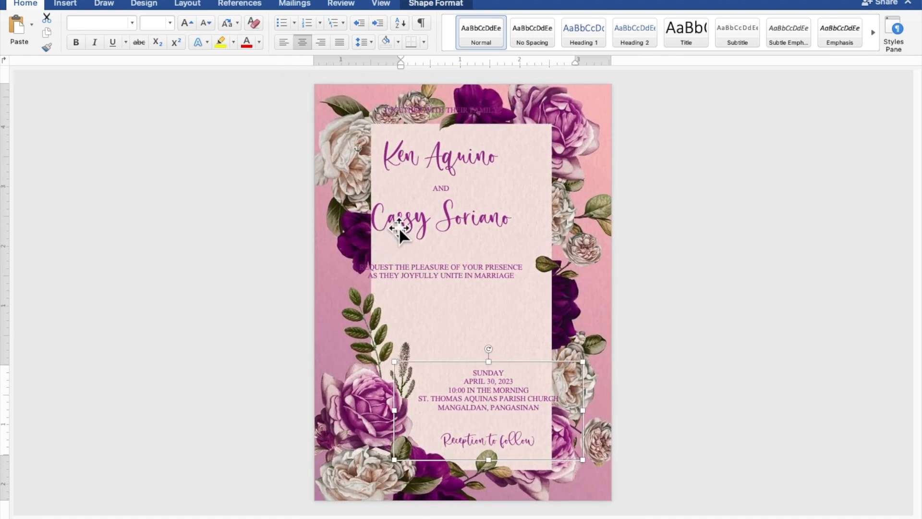
pyautogui.moveTo(398, 226); pyautogui.dragTo(418, 258)
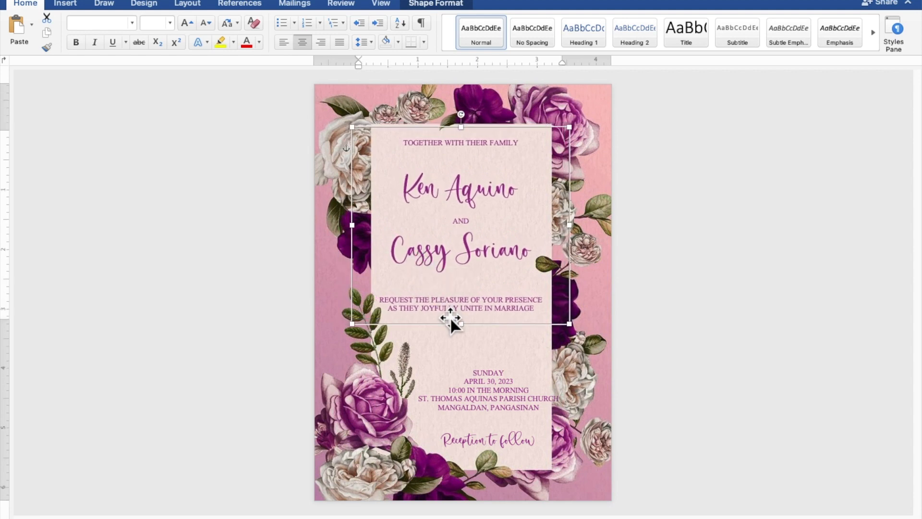
pyautogui.moveTo(502, 400); pyautogui.dragTo(494, 364)
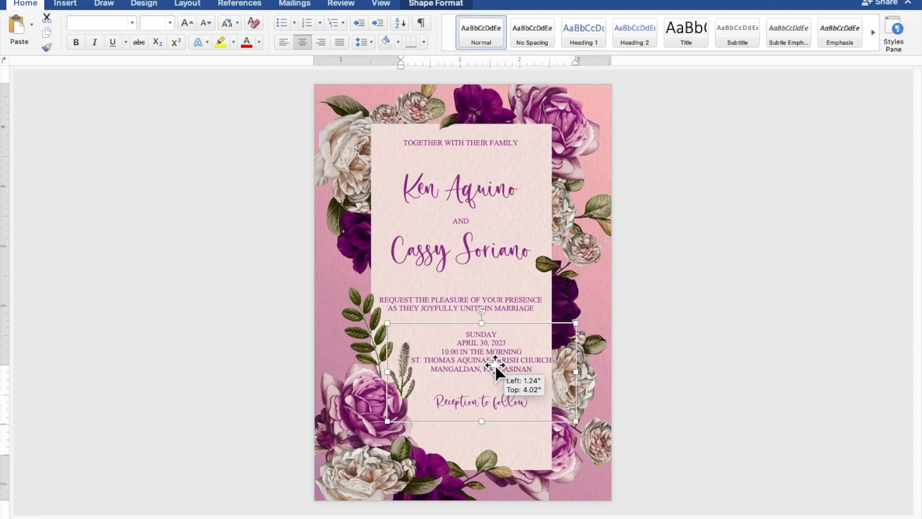
pyautogui.moveTo(494, 364); pyautogui.dragTo(495, 364)
# - Add blank lines around the REQUEST line, make the upper text box taller and shift it slightly right
pyautogui.click(497, 385)
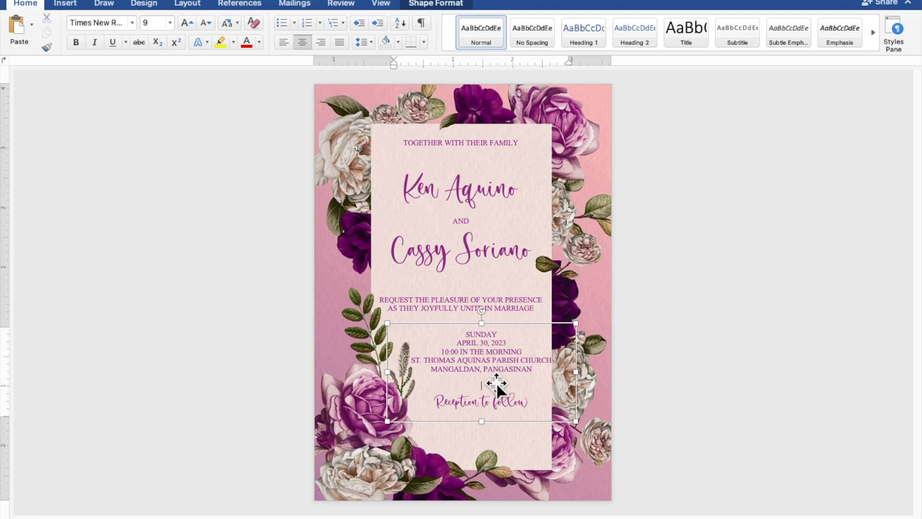
pyautogui.click(479, 283)
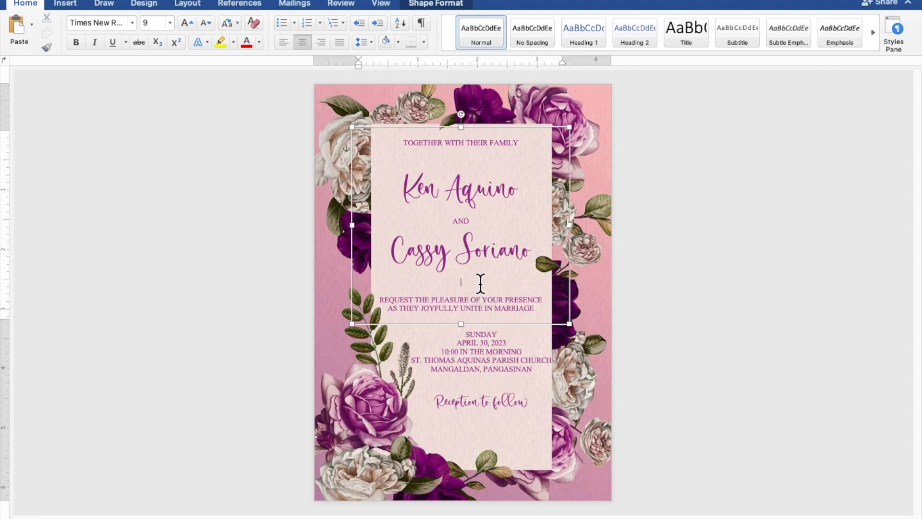
pyautogui.press('Return')
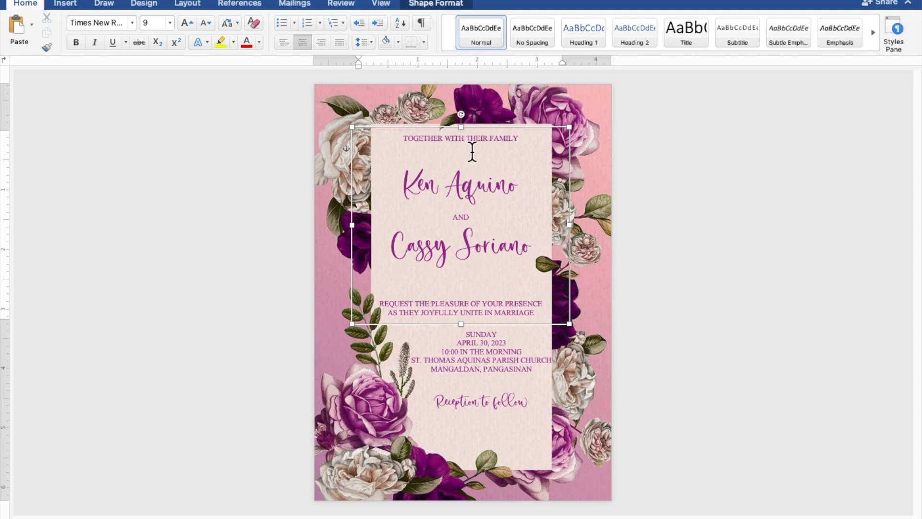
pyautogui.press('Return')
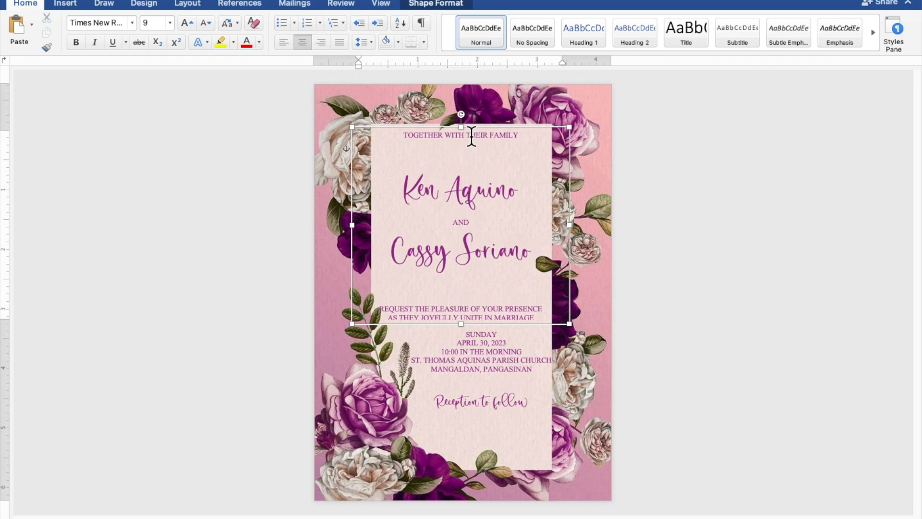
pyautogui.moveTo(461, 323); pyautogui.dragTo(461, 333)
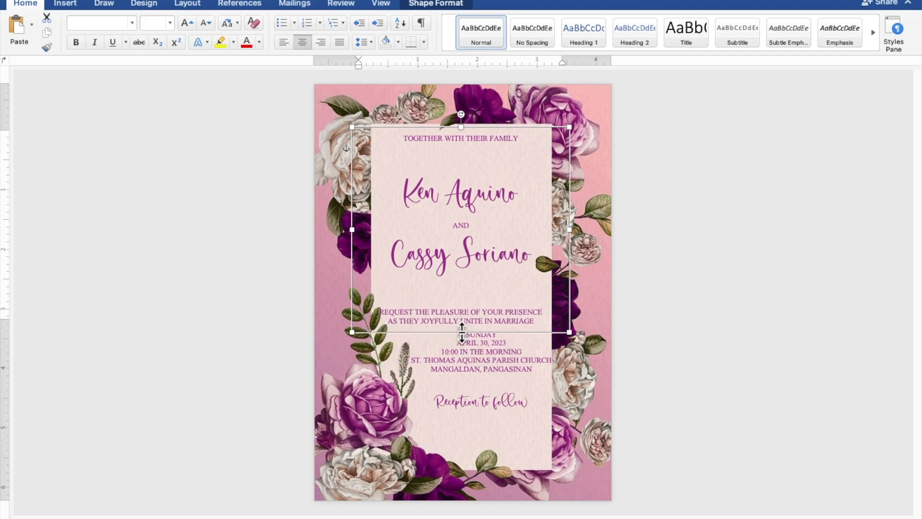
pyautogui.press('Right')
pyautogui.press('Right')
pyautogui.press('Right')
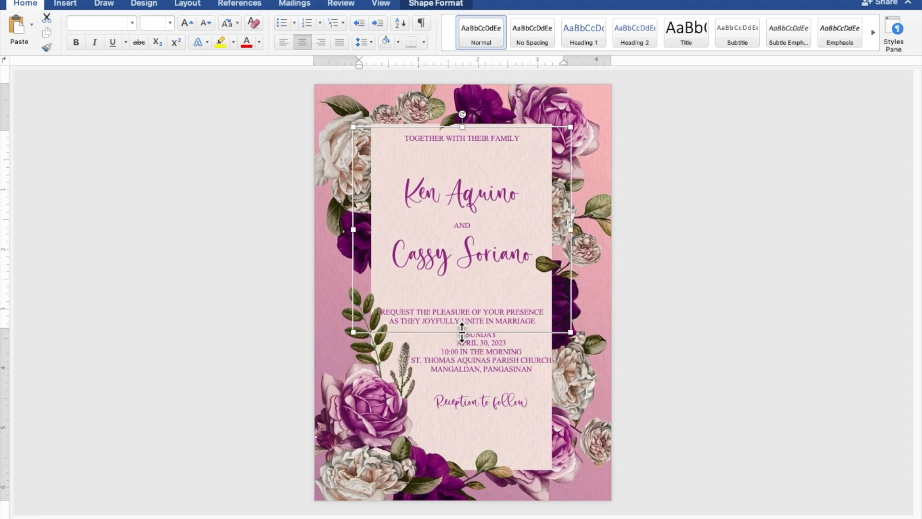
# - Lower the date/venue box slightly to leave a gap beneath the marriage line
pyautogui.click(476, 361)
pyautogui.moveTo(476, 361); pyautogui.dragTo(477, 364)
pyautogui.press('Down')
pyautogui.press('Down')
pyautogui.press('Down')
pyautogui.press('Down')
pyautogui.press('Down')
pyautogui.press('Down')
pyautogui.press('Down')
pyautogui.press('Down')
pyautogui.press('Down')
pyautogui.press('Down')
pyautogui.press('Down')
pyautogui.press('Down')
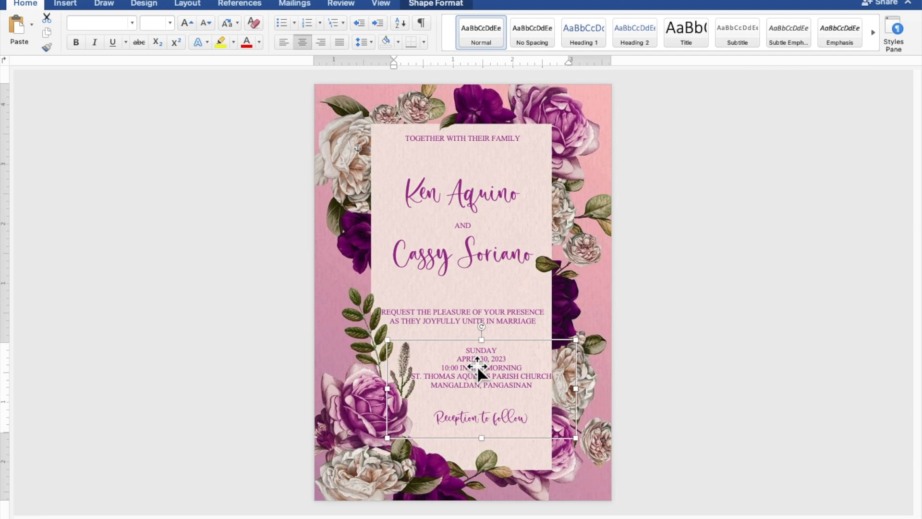
pyautogui.press('Down')
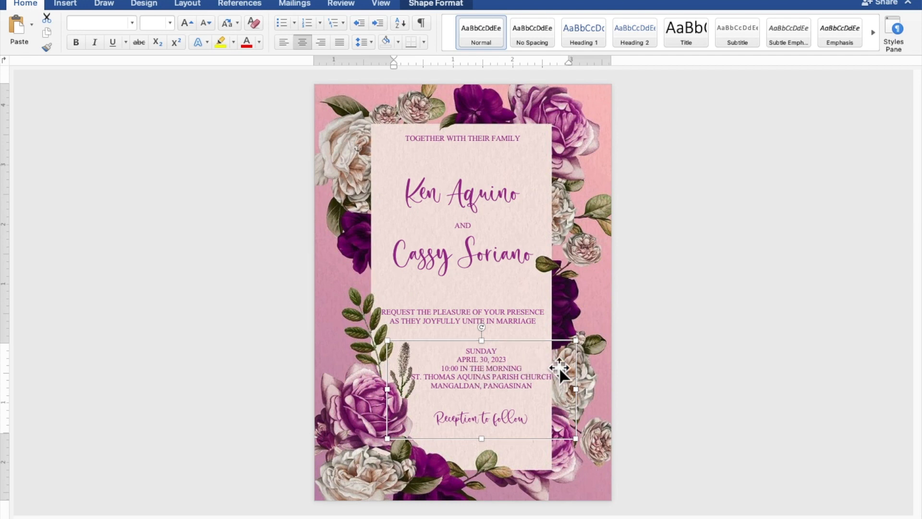
pyautogui.click(770, 335)
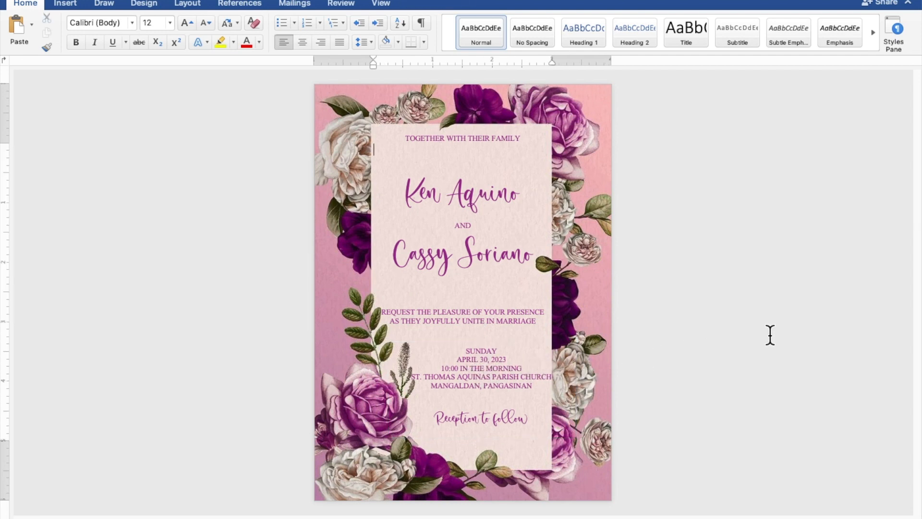